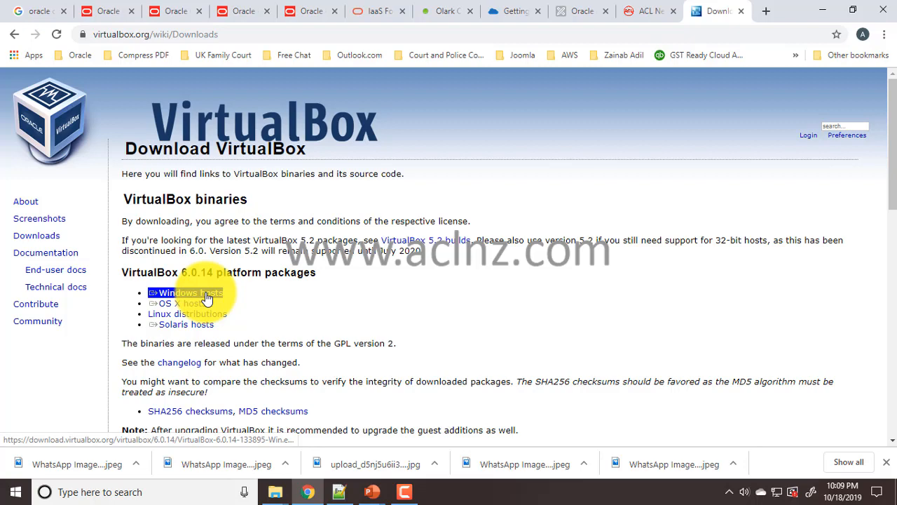
Step: Download the VirtualBox 6.0.14 package for Windows hosts and the Extension Pack for all supported platforms
{"action": "left_click", "coordinate": [206, 293]}
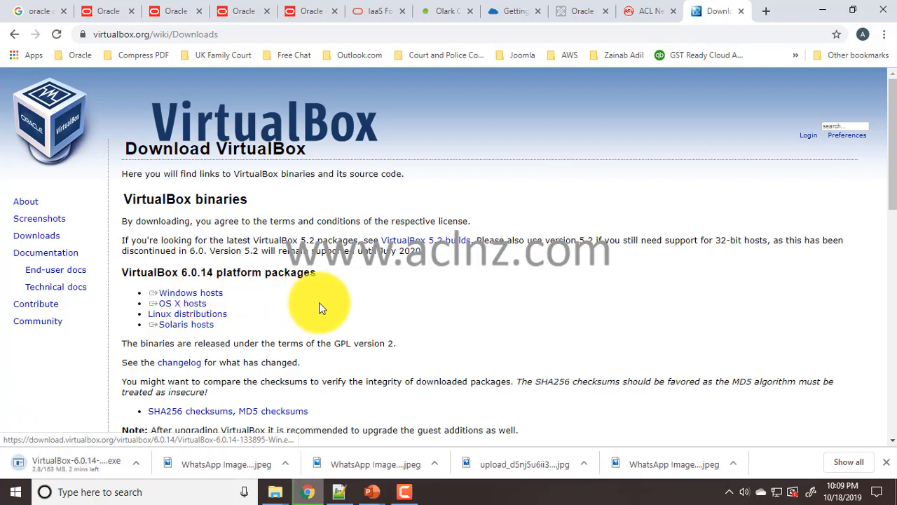
{"action": "scroll", "coordinate": [320, 301], "scroll_direction": "down", "scroll_amount": 2}
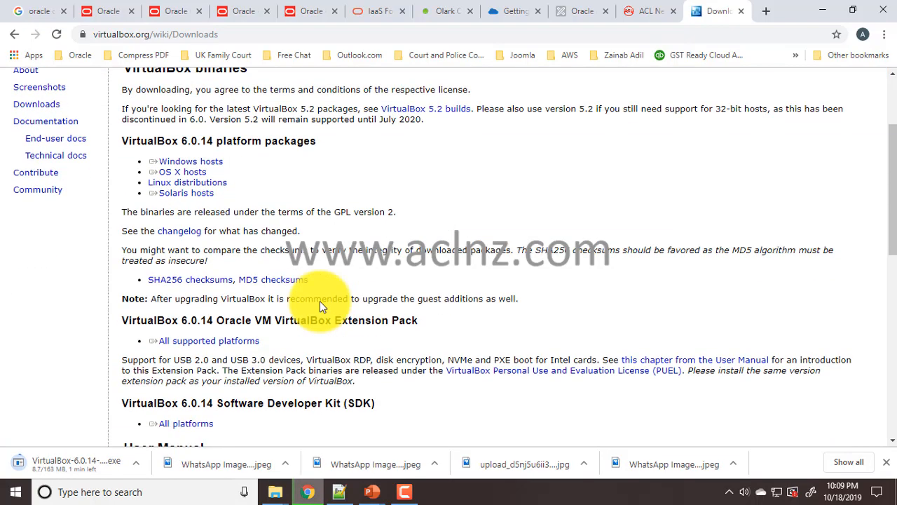
{"action": "left_click", "coordinate": [237, 348]}
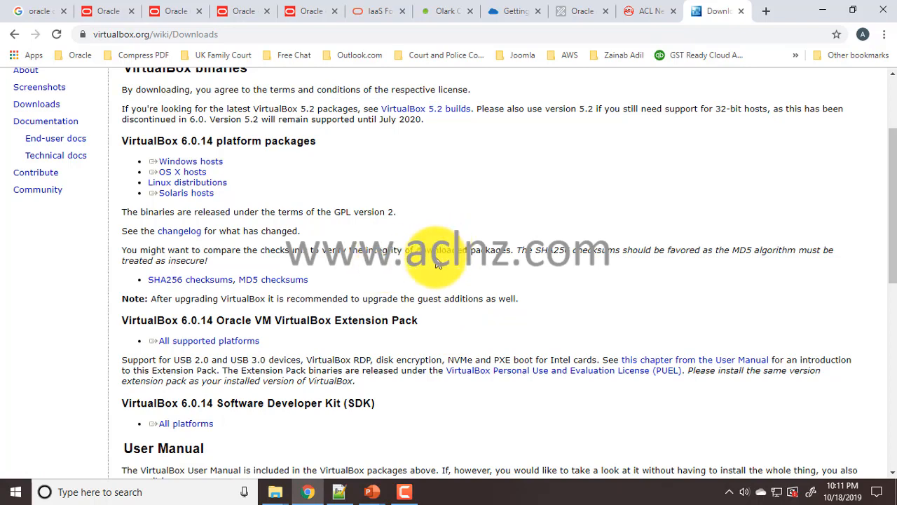
Step: Switch to the Downloads folder in File Explorer and run VirtualBox-6.0.14-133895-Win.exe
{"action": "mouse_move", "coordinate": [279, 490]}
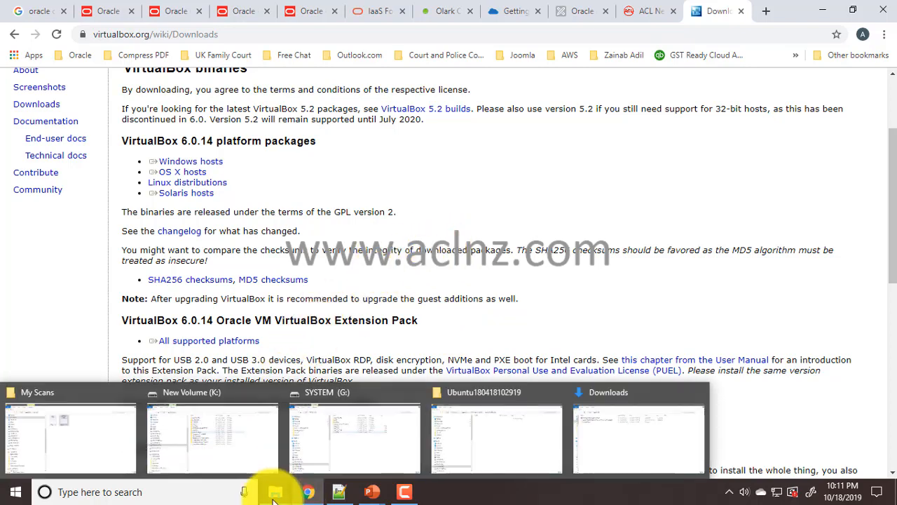
{"action": "left_click", "coordinate": [600, 445]}
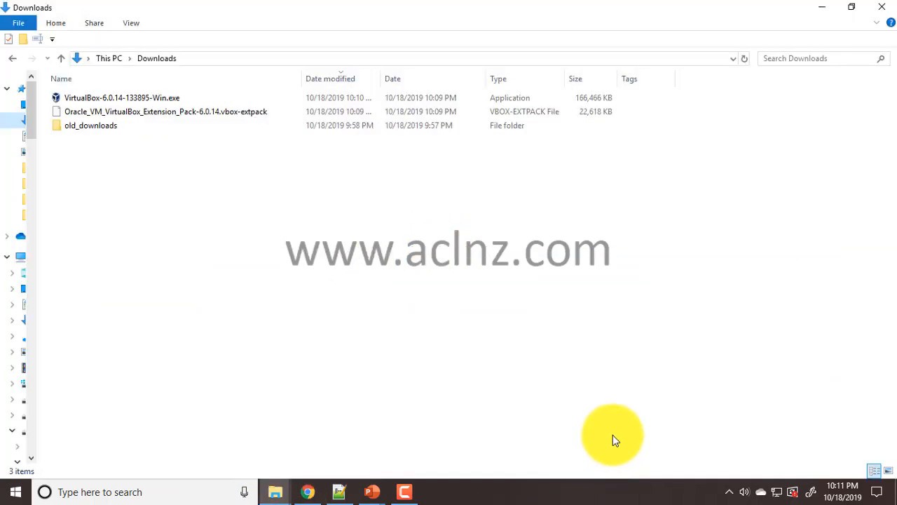
{"action": "left_click", "coordinate": [129, 103]}
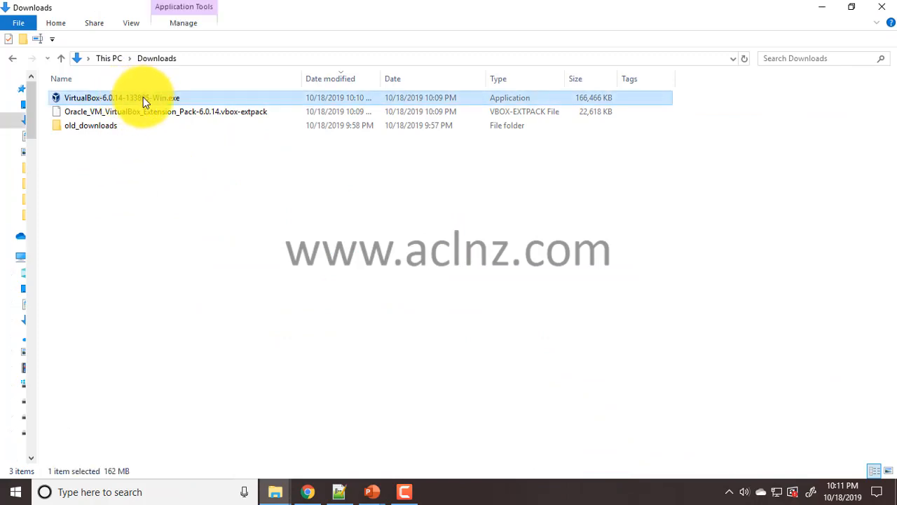
{"action": "double_click", "coordinate": [143, 96]}
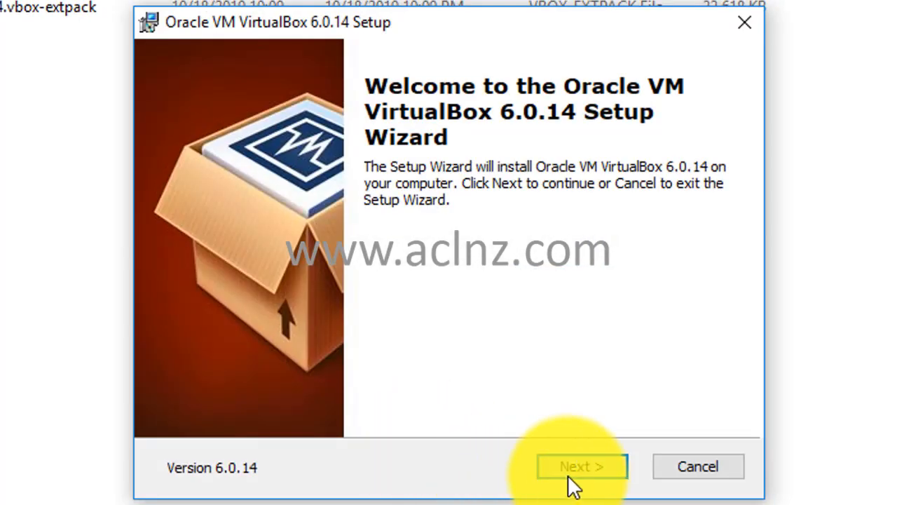
Step: Install VirtualBox 6.0.14 with the default features and shortcuts, allowing the network reset and Oracle device software, and close the VirtualBox Manager it launches
{"action": "left_click", "coordinate": [580, 470]}
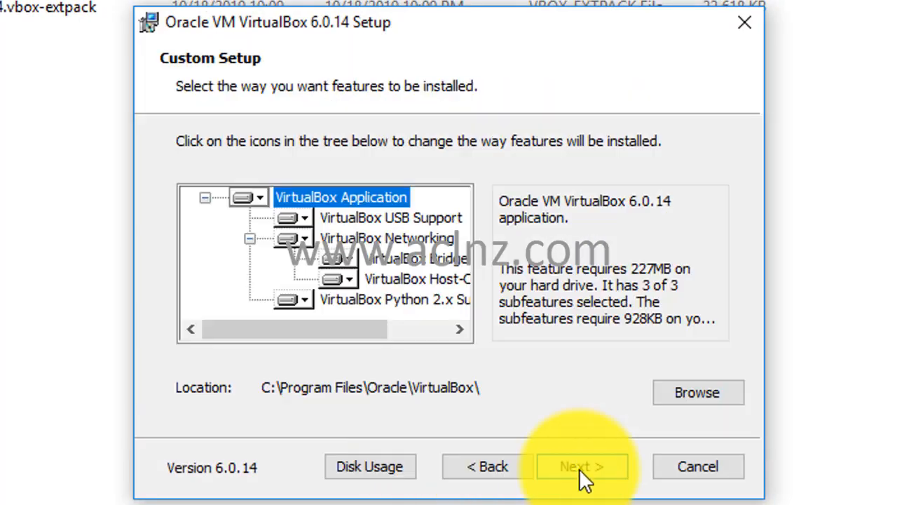
{"action": "left_click", "coordinate": [582, 468]}
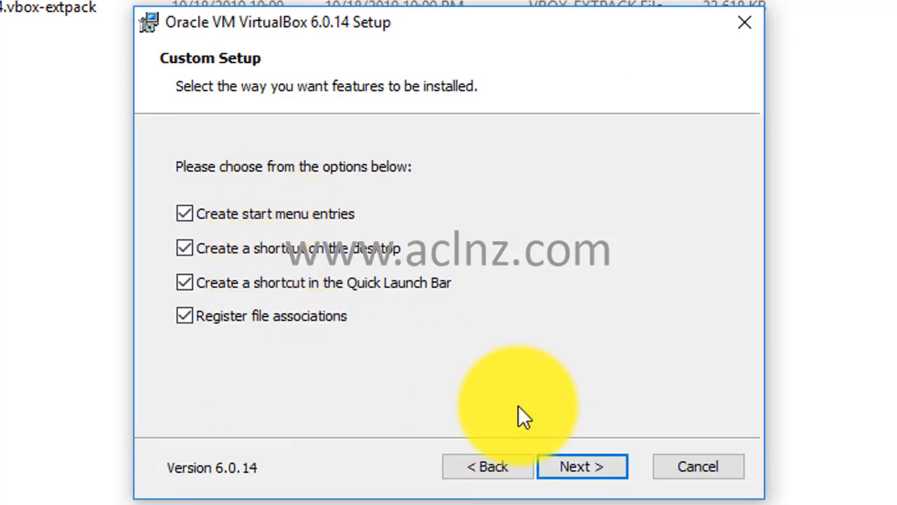
{"action": "left_click", "coordinate": [595, 468]}
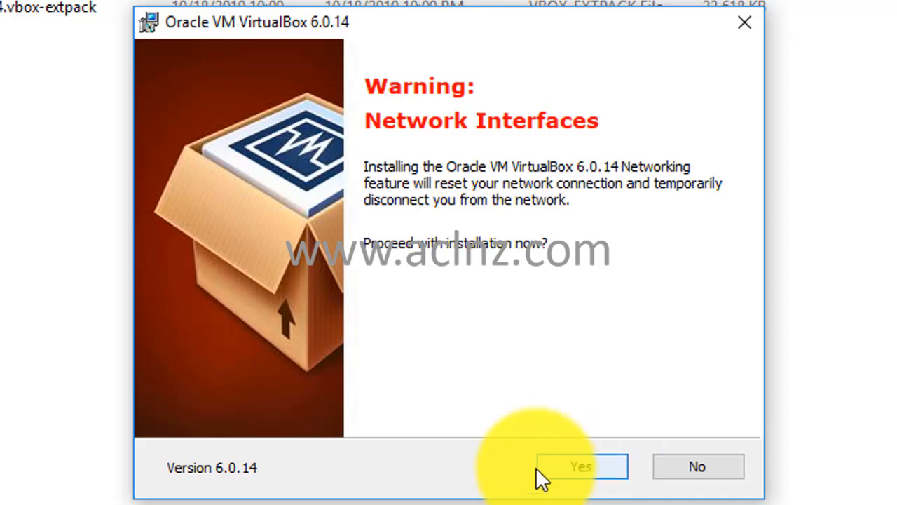
{"action": "left_click", "coordinate": [581, 465]}
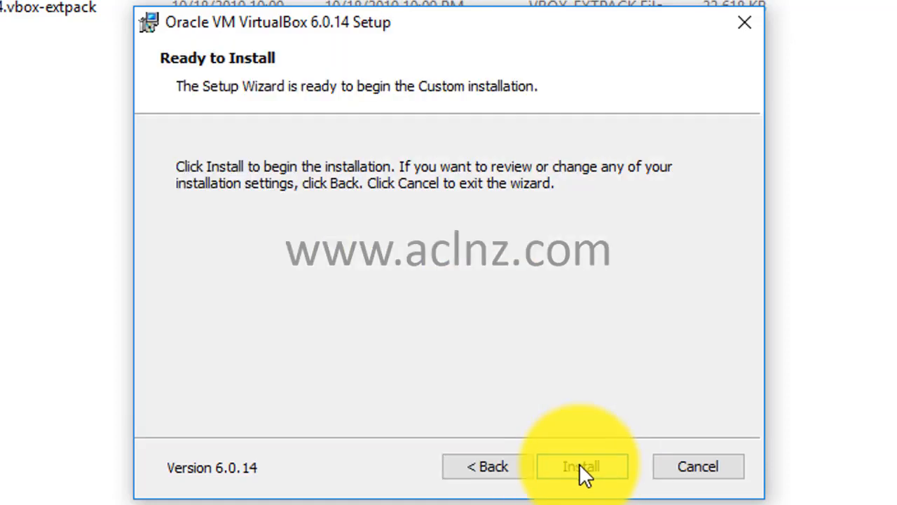
{"action": "left_click", "coordinate": [580, 464]}
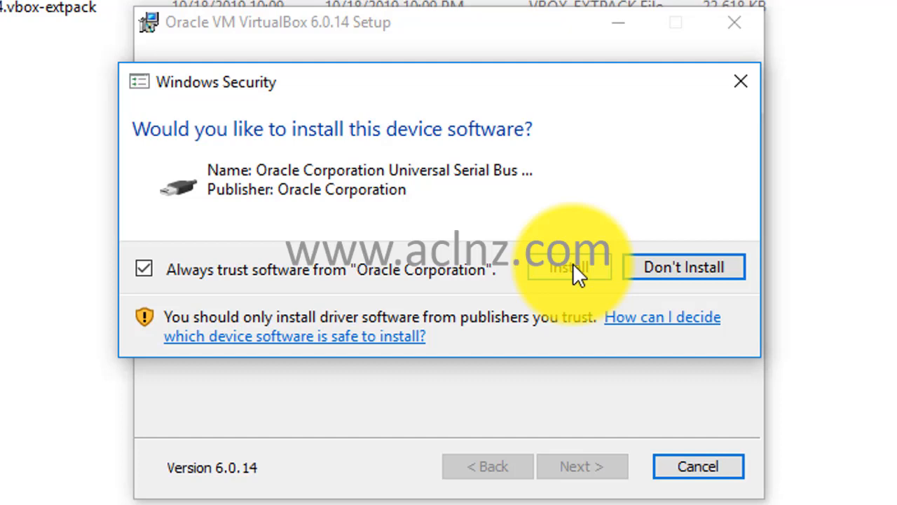
{"action": "left_click", "coordinate": [574, 265]}
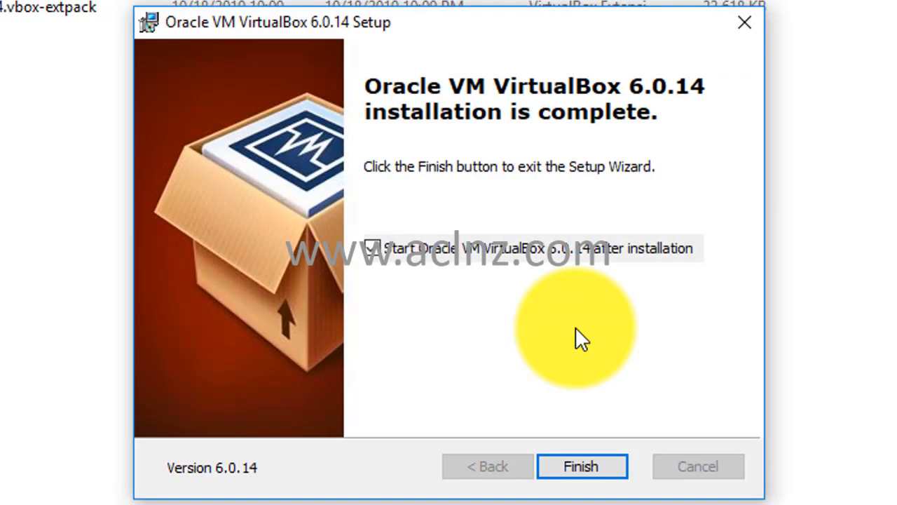
{"action": "left_click", "coordinate": [593, 466]}
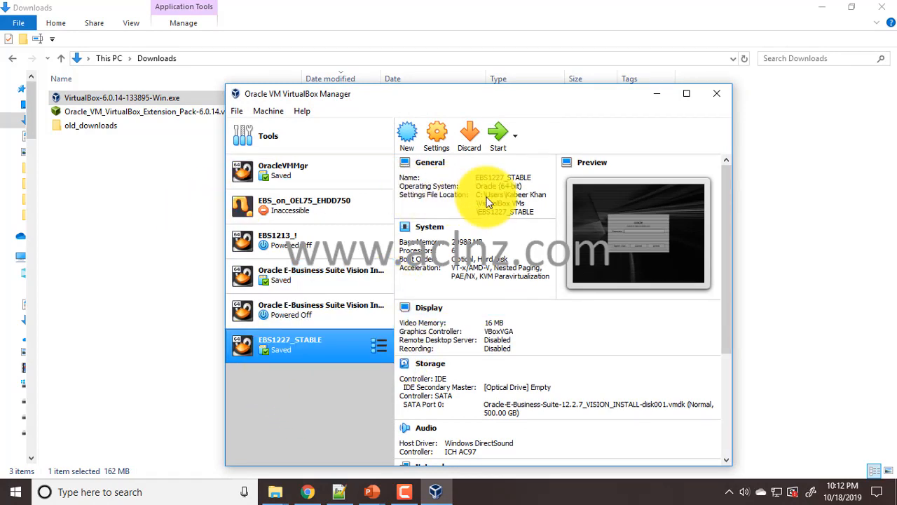
{"action": "left_click", "coordinate": [717, 96]}
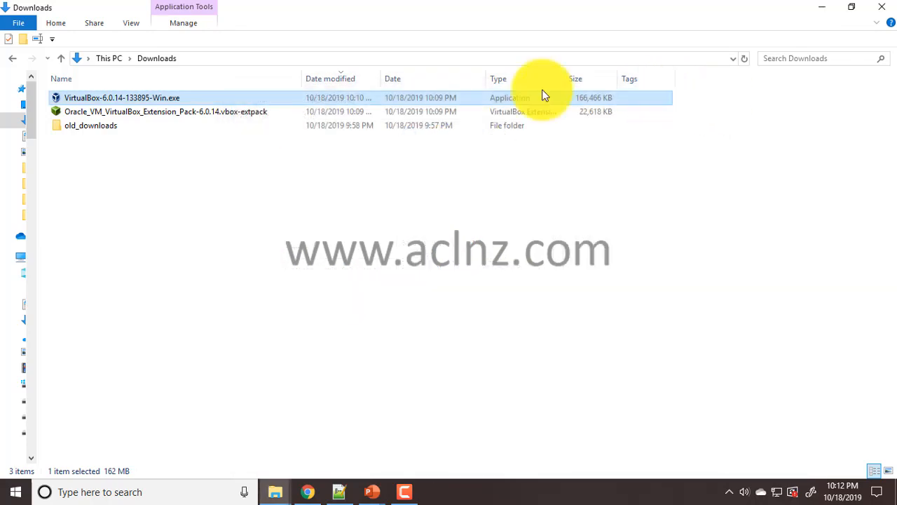
Step: Upgrade the VirtualBox extension pack from Oracle_VM_VirtualBox_Extension_Pack-6.0.14.vbox-extpack, accepting its license agreement
{"action": "left_click", "coordinate": [175, 115]}
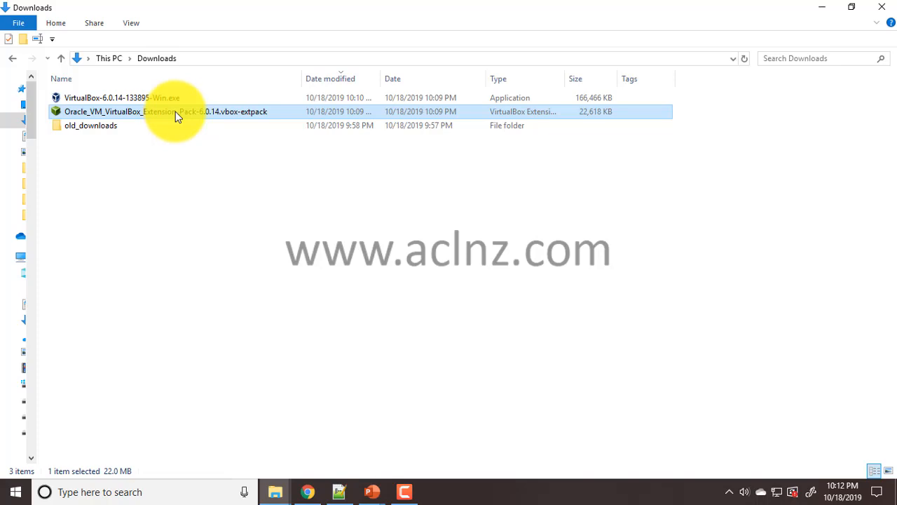
{"action": "double_click", "coordinate": [175, 111]}
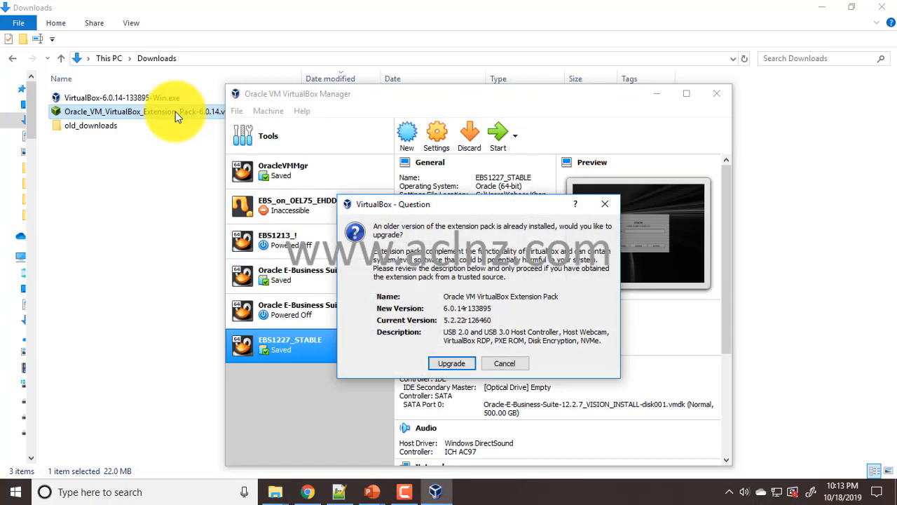
{"action": "left_click", "coordinate": [448, 364]}
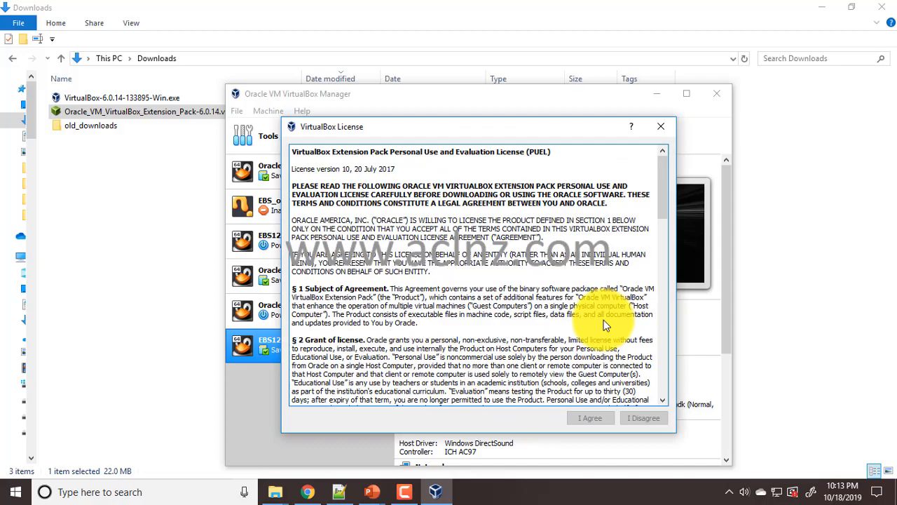
{"action": "left_click_drag", "start_coordinate": [667, 184], "coordinate": [668, 404]}
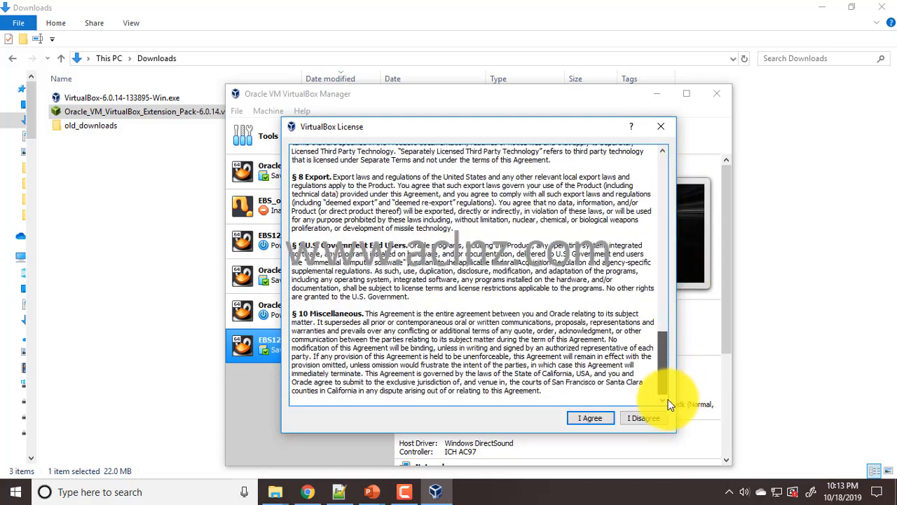
{"action": "left_click", "coordinate": [595, 419]}
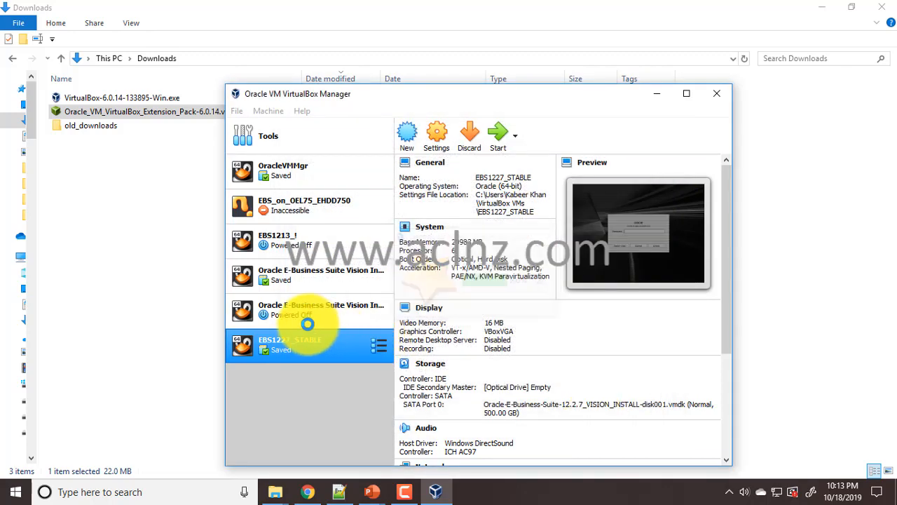
{"action": "left_click", "coordinate": [475, 315]}
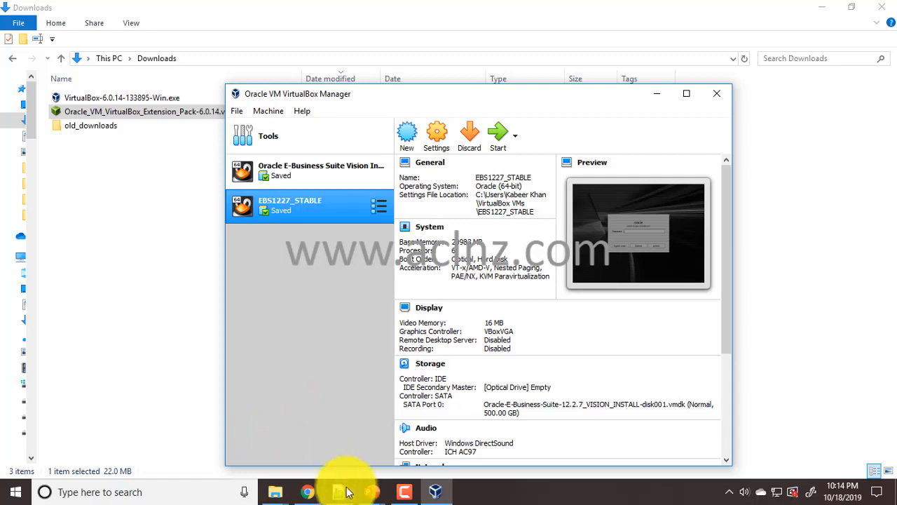
Step: Check the major installation steps on the PowerPoint slide and return to Chrome
{"action": "mouse_move", "coordinate": [373, 494]}
{"action": "left_click", "coordinate": [400, 468]}
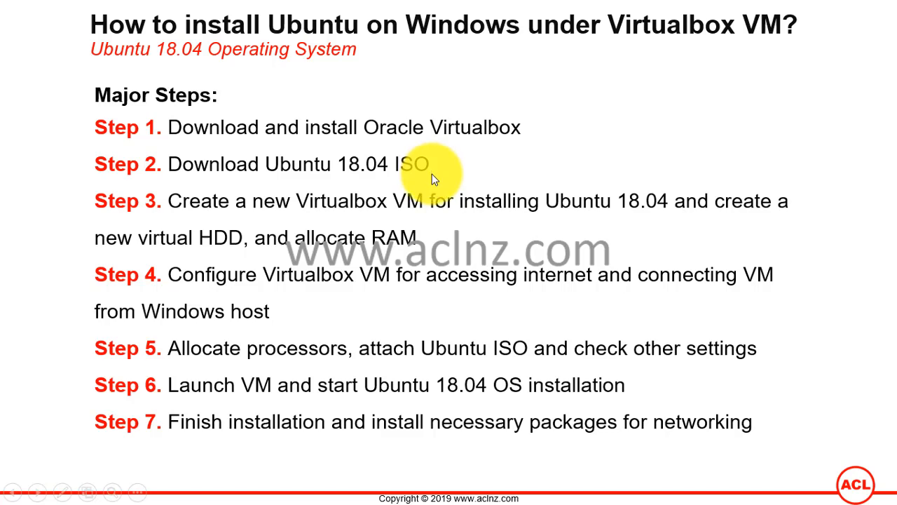
{"action": "key", "text": "super"}
{"action": "left_click", "coordinate": [319, 496]}
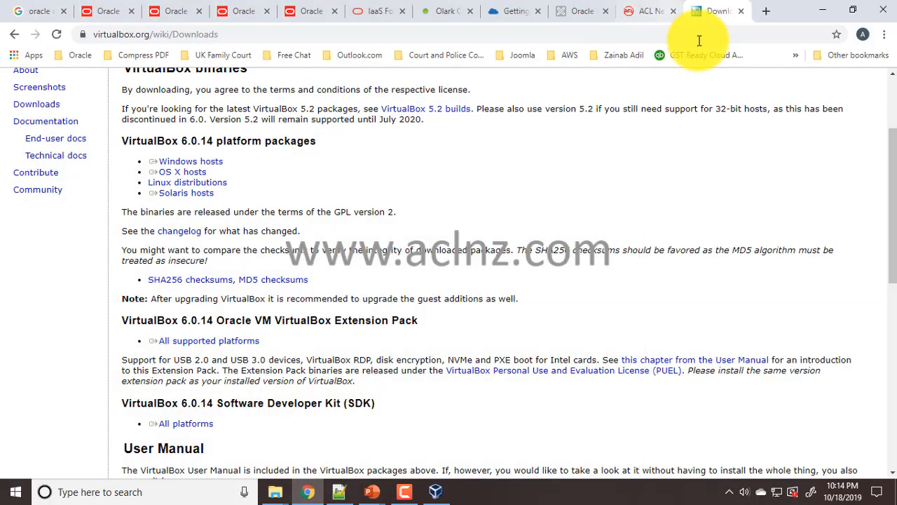
Step: Search Google for "ubuntu 18.04" in a new tab and open the Download Ubuntu Desktop page
{"action": "left_click", "coordinate": [769, 10]}
{"action": "type", "text": "ubuntu"}
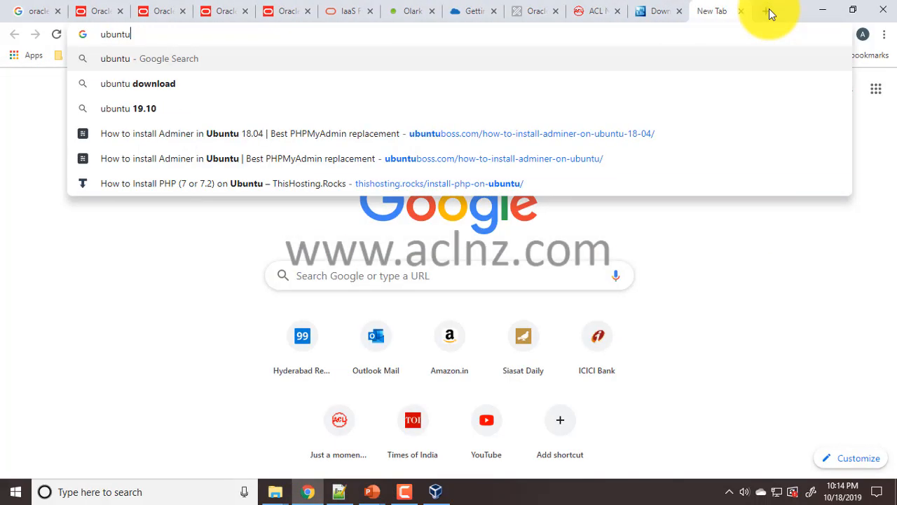
{"action": "type", "text": " 18"}
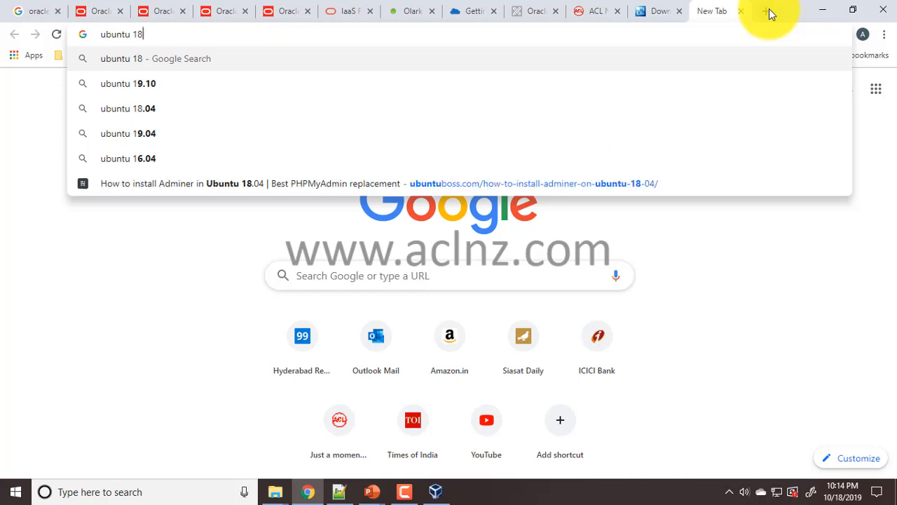
{"action": "type", "text": ".04"}
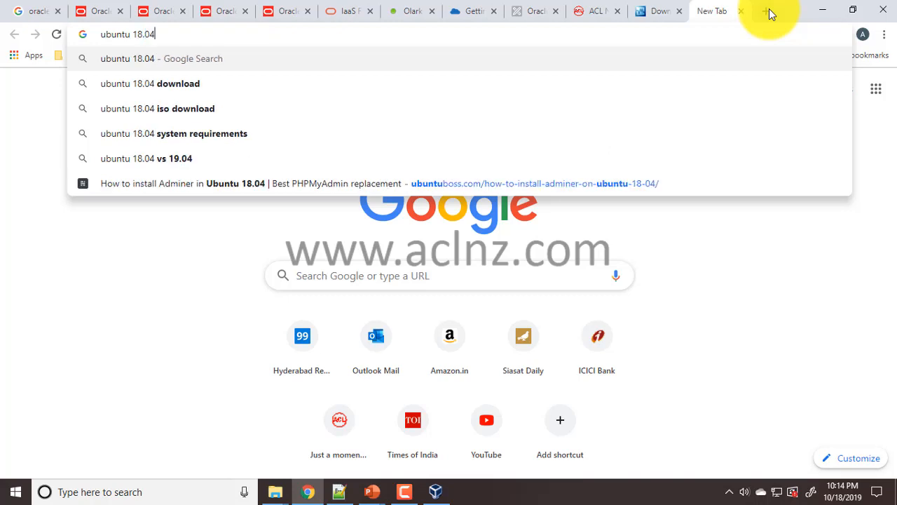
{"action": "key", "text": "Return"}
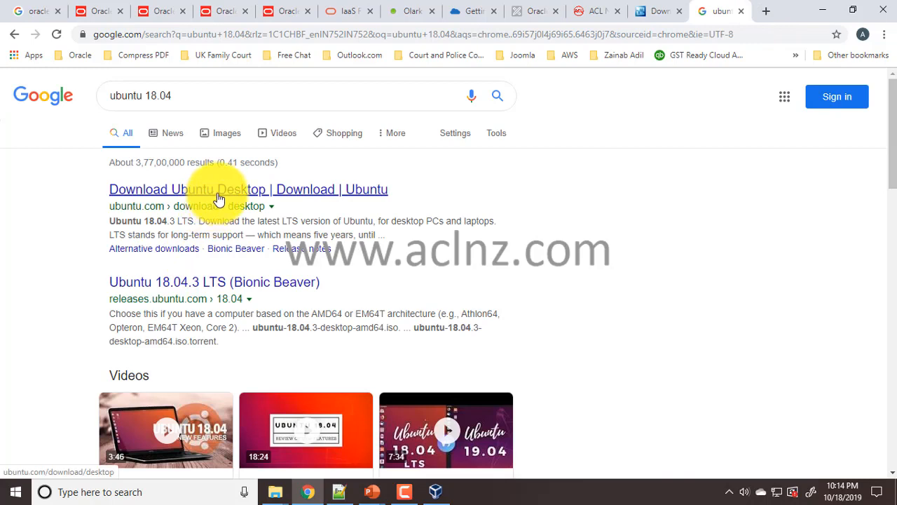
{"action": "left_click", "coordinate": [219, 199]}
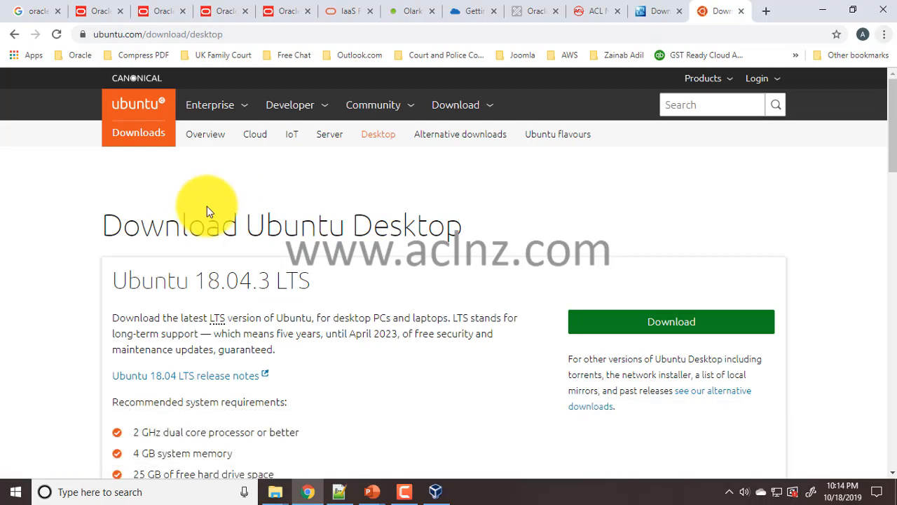
Step: Download the Ubuntu 18.04.3 LTS desktop ISO
{"action": "scroll", "coordinate": [372, 308], "scroll_direction": "down", "scroll_amount": 1}
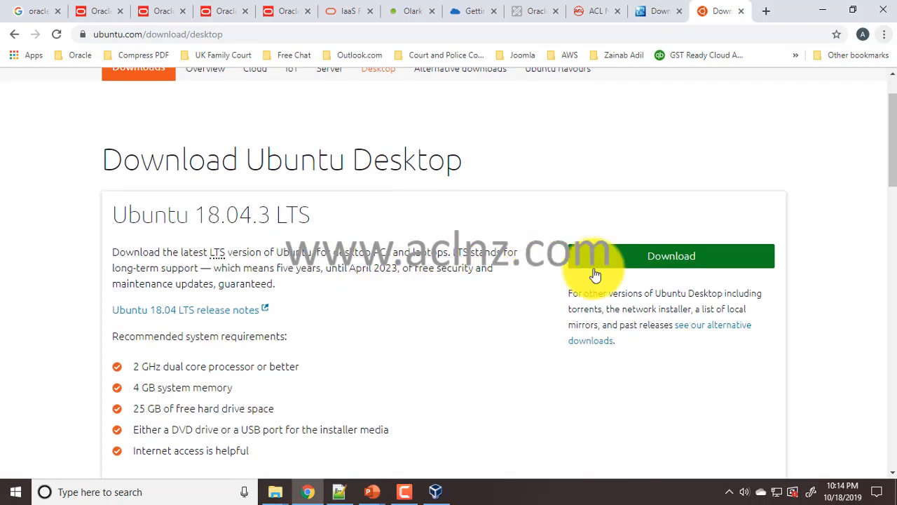
{"action": "left_click", "coordinate": [663, 259]}
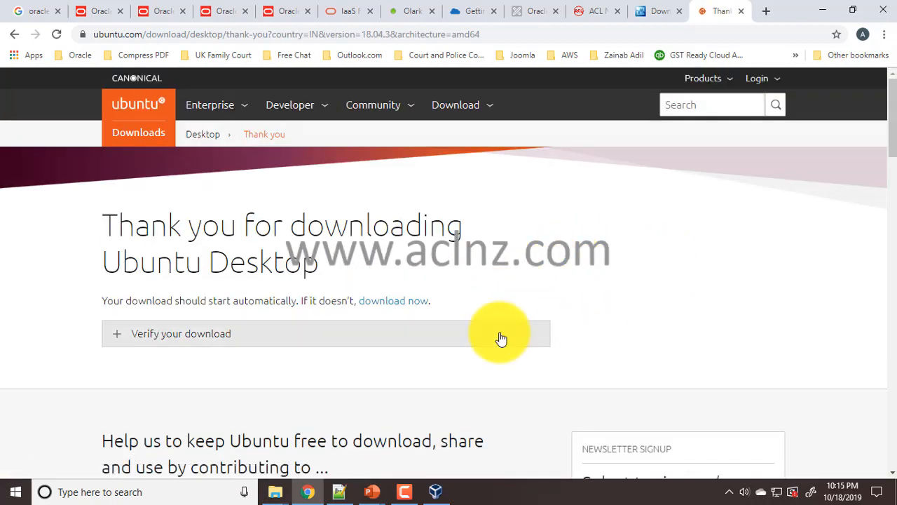
{"action": "scroll", "coordinate": [501, 338], "scroll_direction": "down", "scroll_amount": 1}
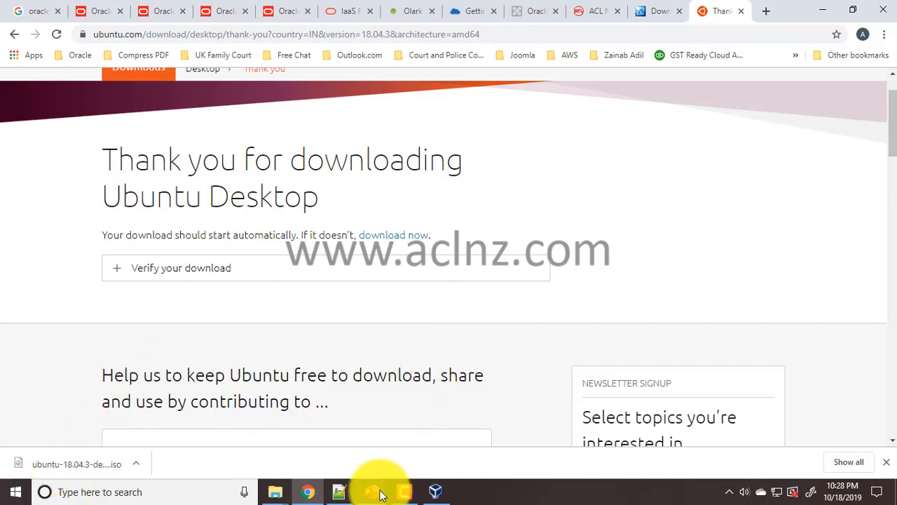
Step: Switch to the PowerPoint slide show to review the step about creating the VirtualBox VM
{"action": "mouse_move", "coordinate": [377, 489]}
{"action": "left_click", "coordinate": [407, 458]}
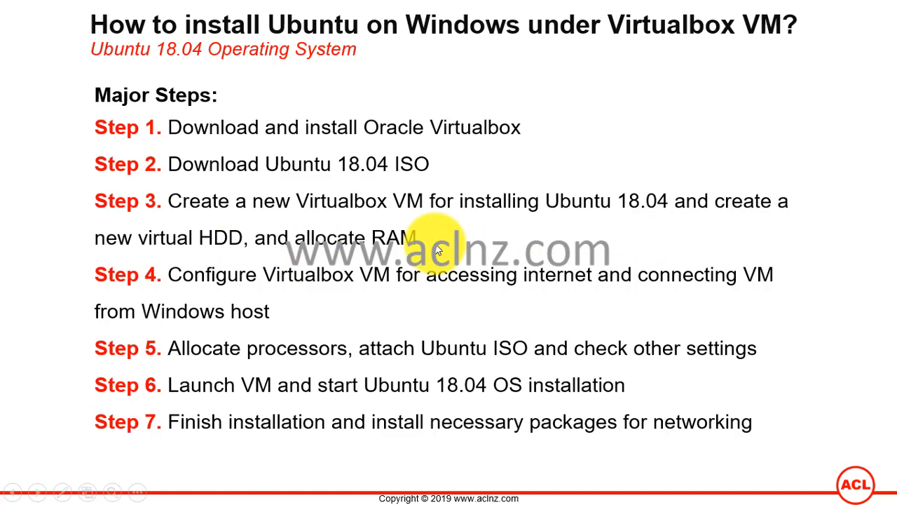
Step: Switch to VirtualBox Manager and start a new virtual machine named Ubuntu1804_18102019 with type Linux and version Ubuntu (64-bit)
{"action": "key", "text": "super"}
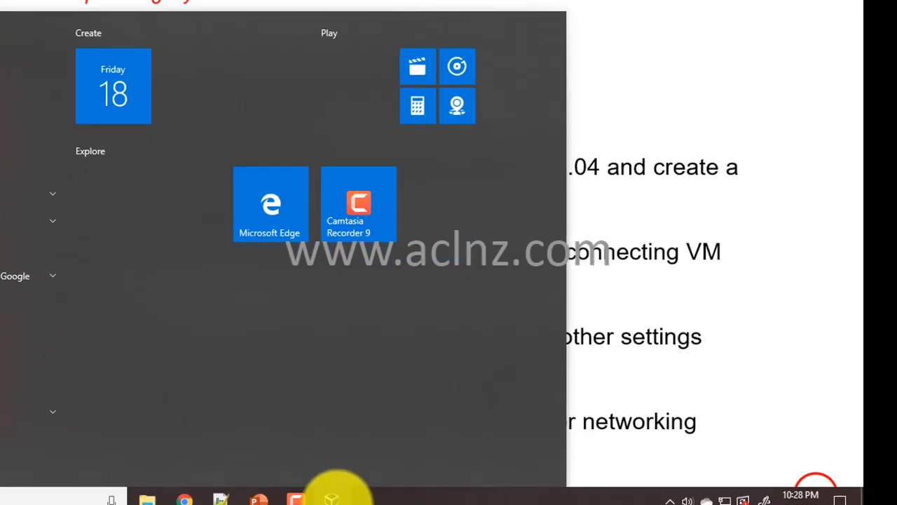
{"action": "left_click", "coordinate": [437, 492]}
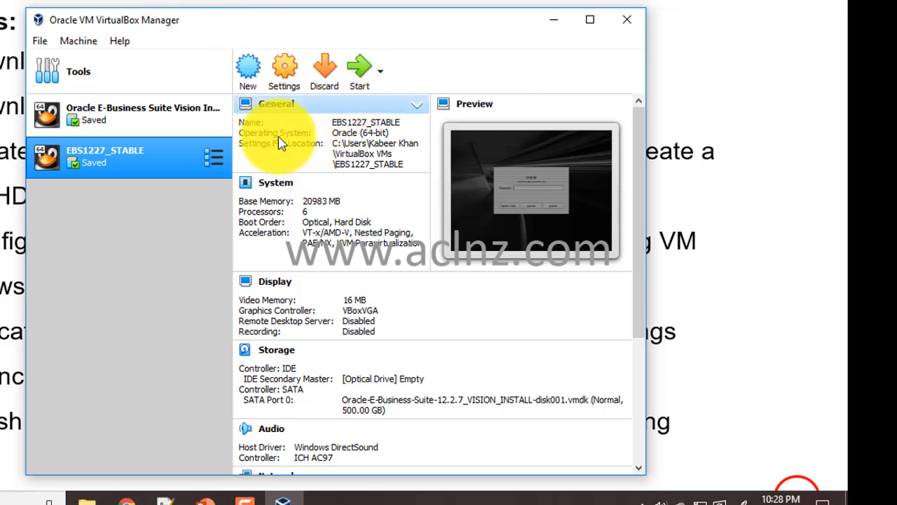
{"action": "left_click", "coordinate": [256, 76]}
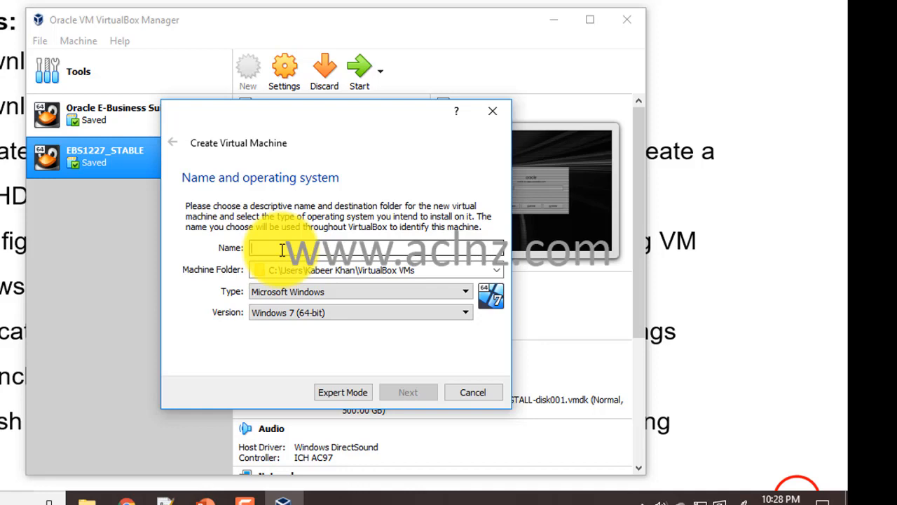
{"action": "type", "text": "U"}
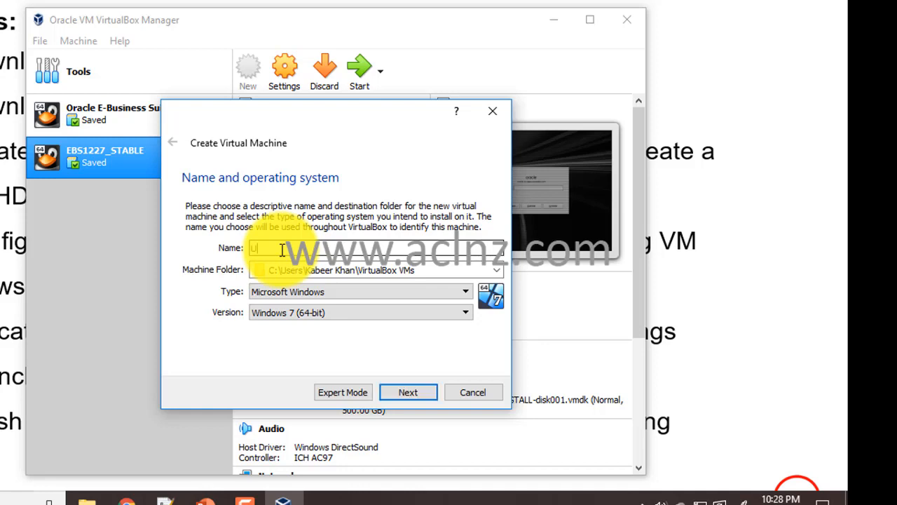
{"action": "type", "text": "buntu1804_18.0201"}
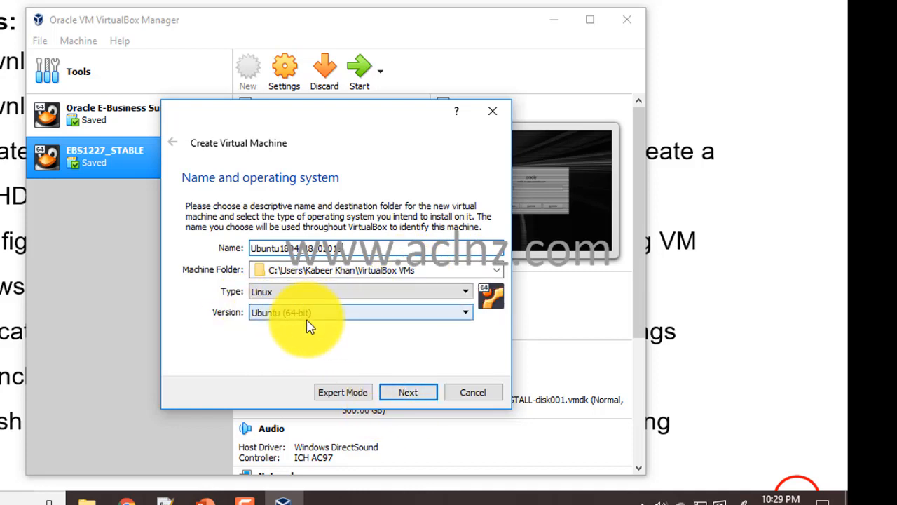
{"action": "left_click", "coordinate": [423, 395]}
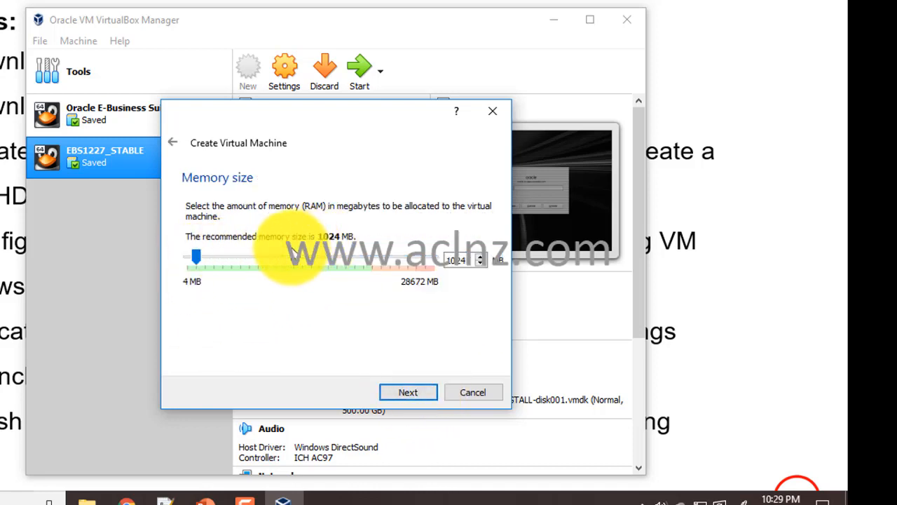
Step: Allocate 6074 MB of memory to the new virtual machine
{"action": "left_click_drag", "start_coordinate": [201, 258], "coordinate": [240, 271]}
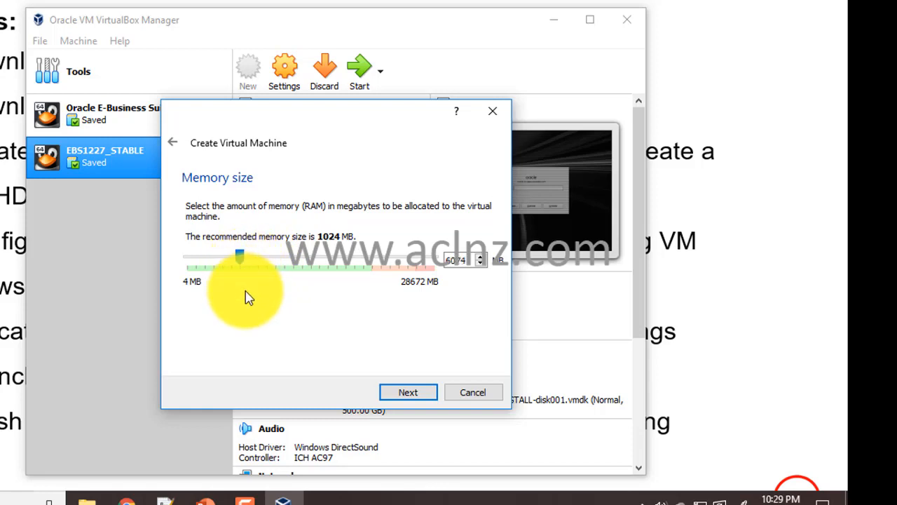
{"action": "left_click", "coordinate": [405, 392]}
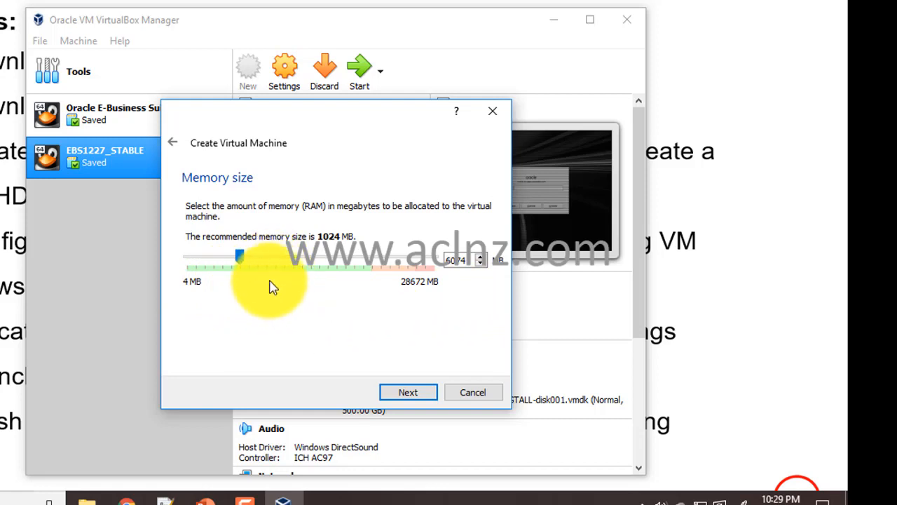
{"action": "left_click", "coordinate": [409, 395]}
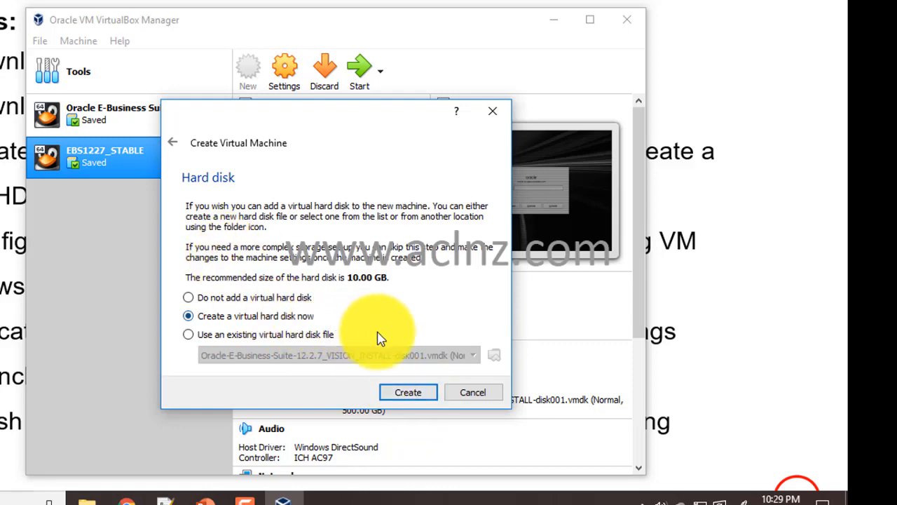
Step: Choose to create a new virtual hard disk of type VDI with dynamically allocated storage
{"action": "left_click", "coordinate": [405, 396]}
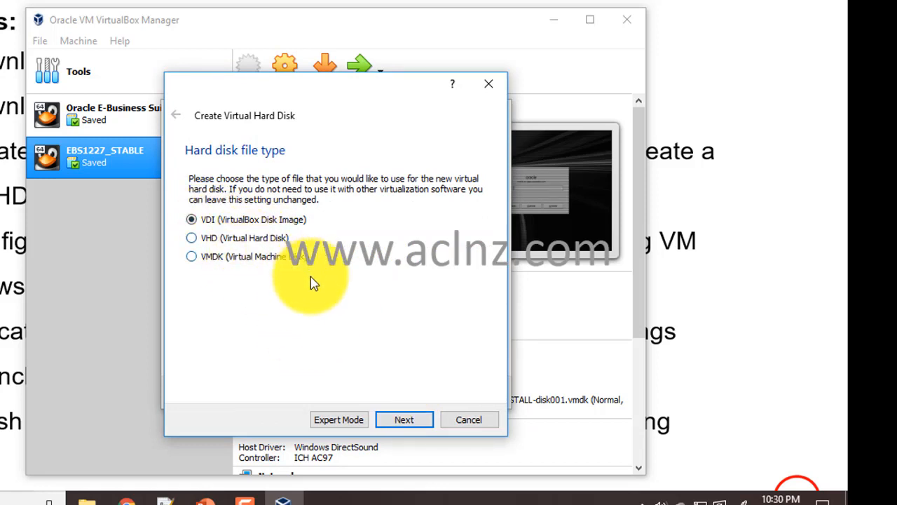
{"action": "left_click", "coordinate": [405, 421]}
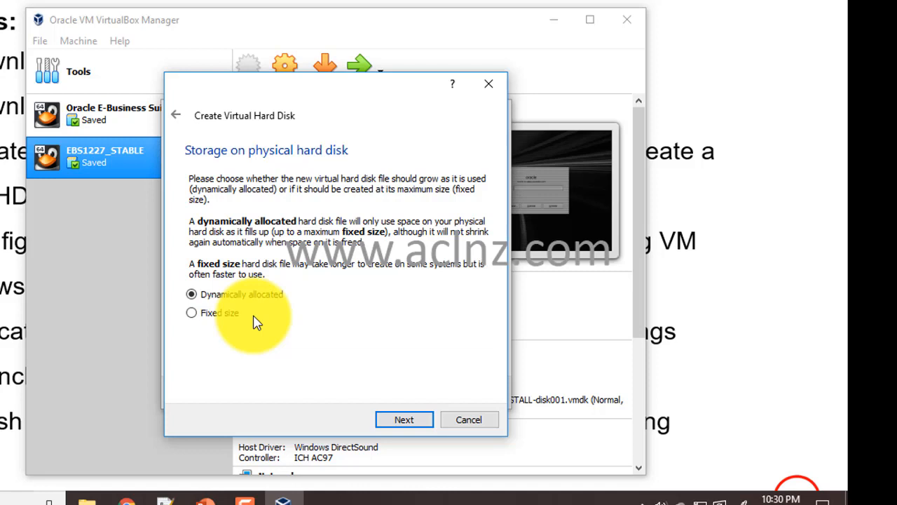
{"action": "left_click", "coordinate": [406, 419]}
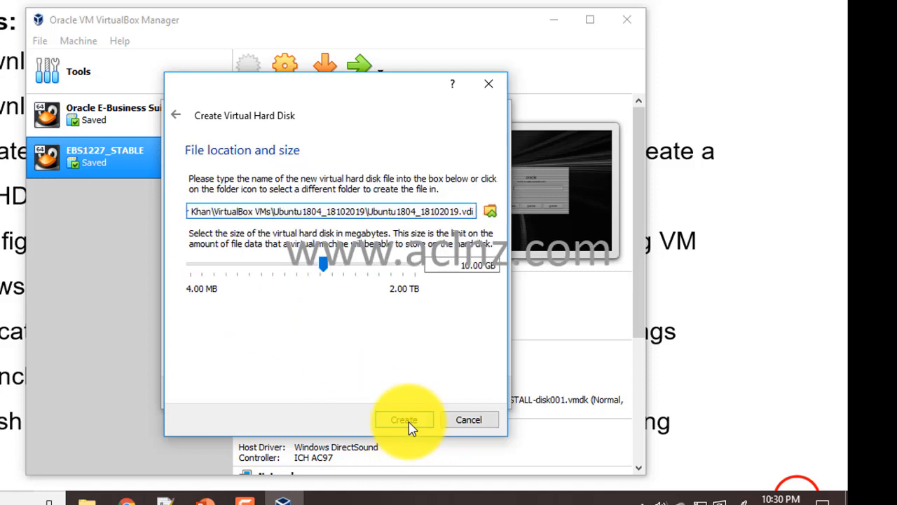
Step: Browse for the virtual disk file's location to the folder H:\1_Ubuntu1804\Ubuntu1804-18OCT2019
{"action": "left_click", "coordinate": [489, 212]}
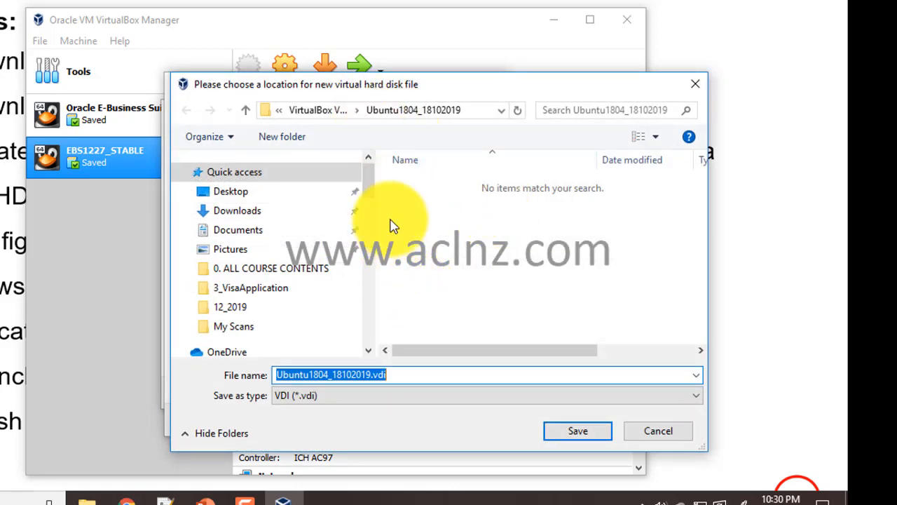
{"action": "left_click_drag", "start_coordinate": [372, 182], "coordinate": [372, 231]}
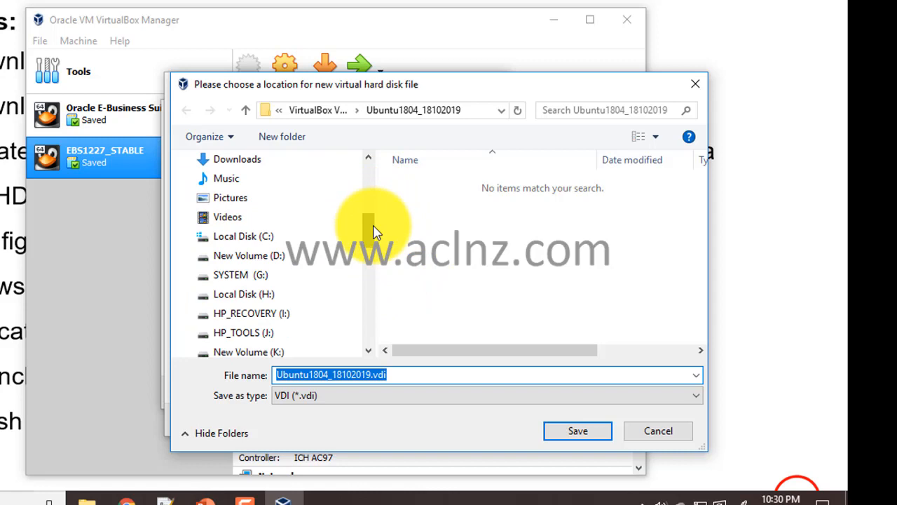
{"action": "left_click", "coordinate": [228, 276]}
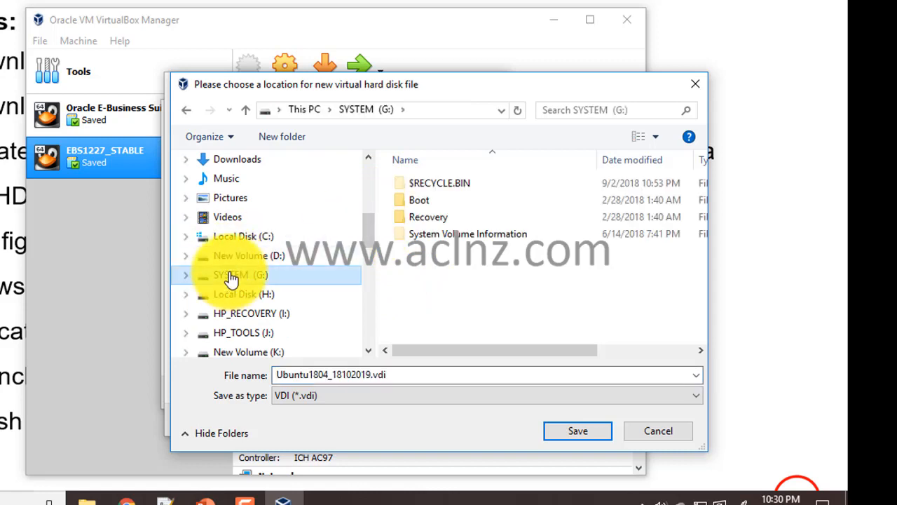
{"action": "left_click", "coordinate": [255, 296]}
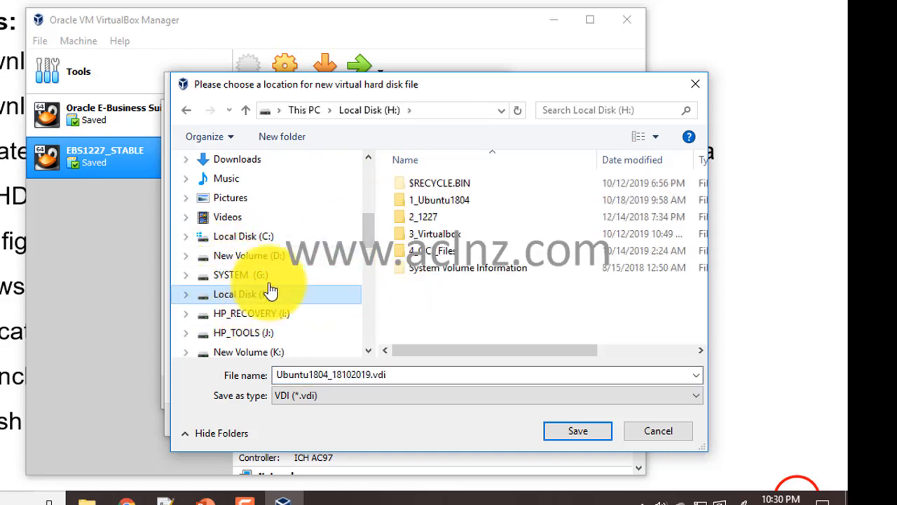
{"action": "double_click", "coordinate": [439, 203]}
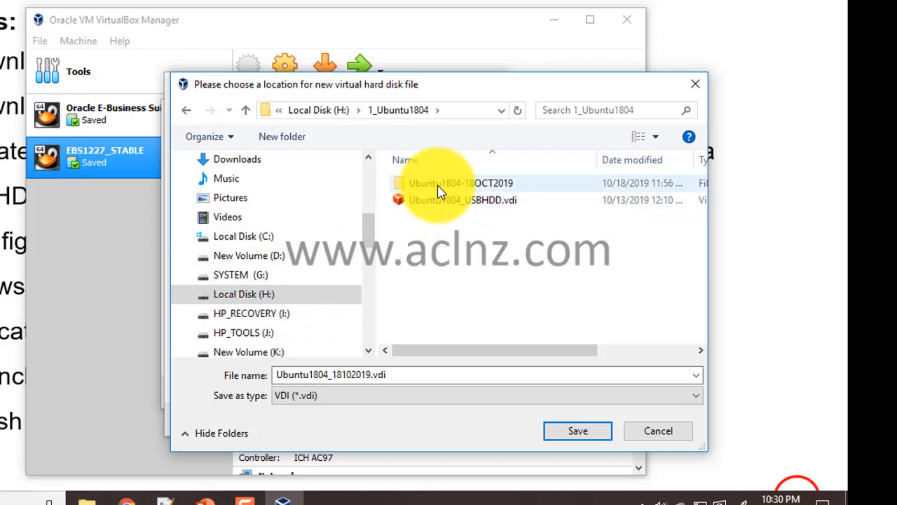
{"action": "left_click", "coordinate": [439, 188]}
{"action": "double_click", "coordinate": [439, 186]}
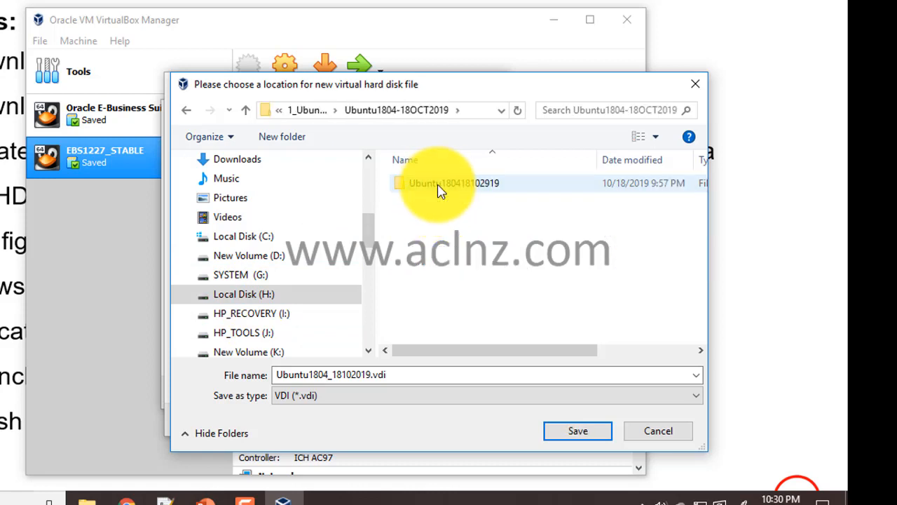
{"action": "left_click", "coordinate": [439, 188]}
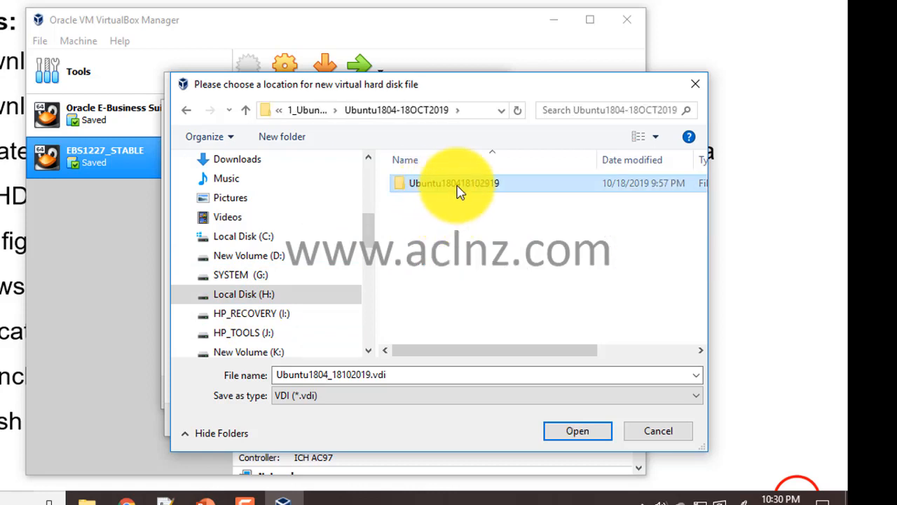
{"action": "double_click", "coordinate": [456, 185]}
{"action": "left_click", "coordinate": [343, 113]}
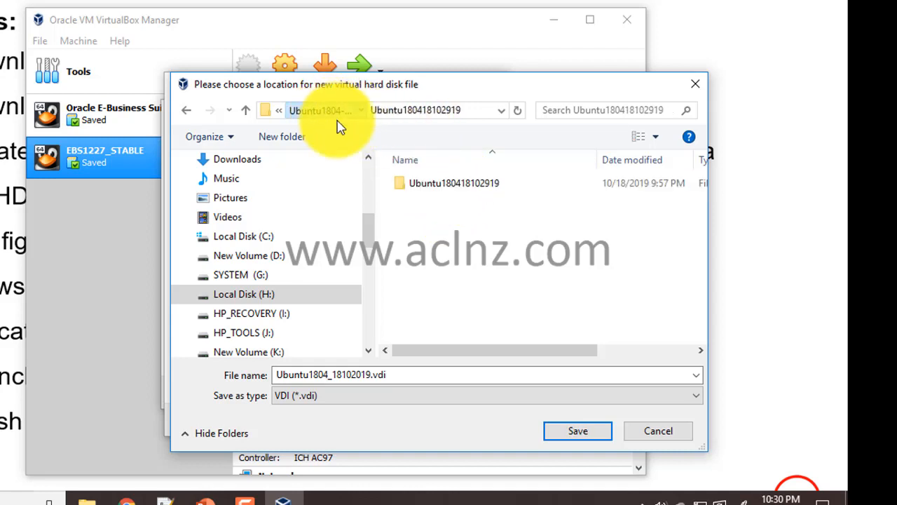
{"action": "left_click", "coordinate": [452, 190]}
{"action": "double_click", "coordinate": [453, 188]}
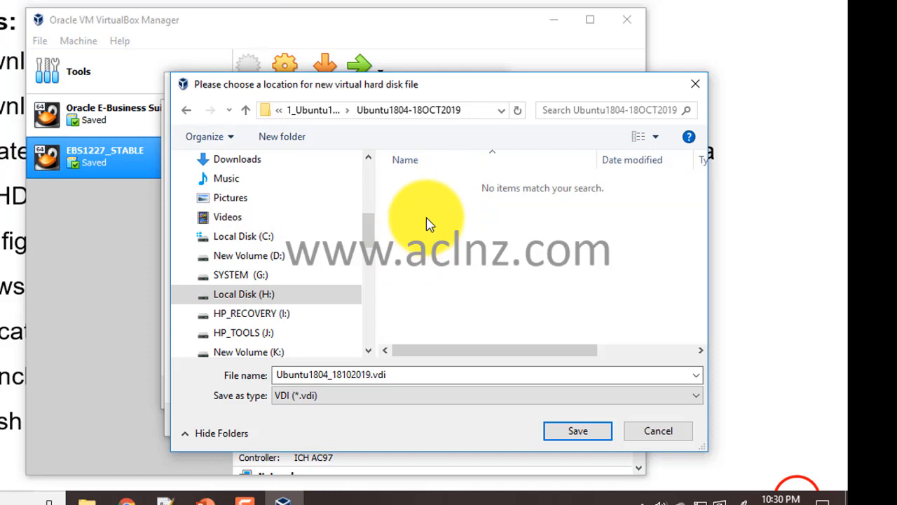
{"action": "left_click", "coordinate": [572, 432]}
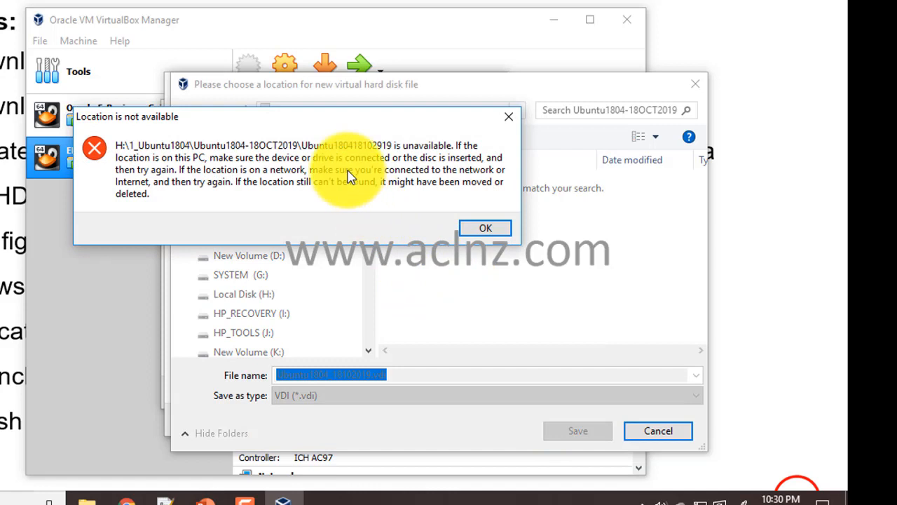
{"action": "left_click", "coordinate": [482, 231]}
Step: Save the disk file as Ubuntu1804_18102019.vdi in the Ubuntu1804-18OCT2019 folder and create the disk at 10.00 GB
{"action": "left_click", "coordinate": [311, 109]}
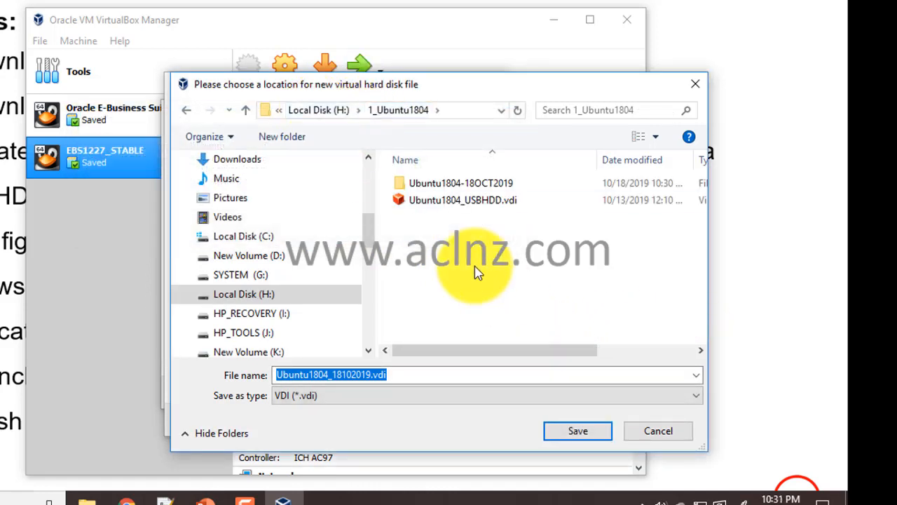
{"action": "double_click", "coordinate": [452, 185]}
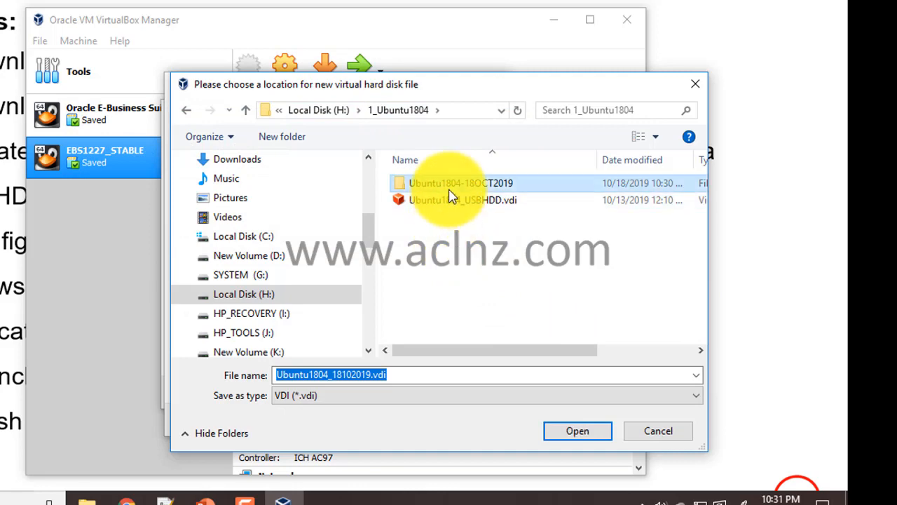
{"action": "left_click", "coordinate": [577, 429]}
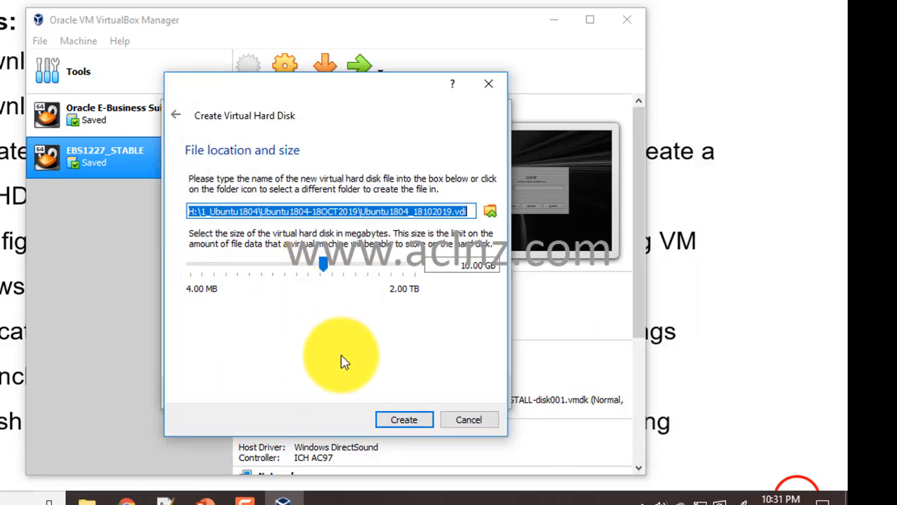
{"action": "left_click", "coordinate": [401, 421]}
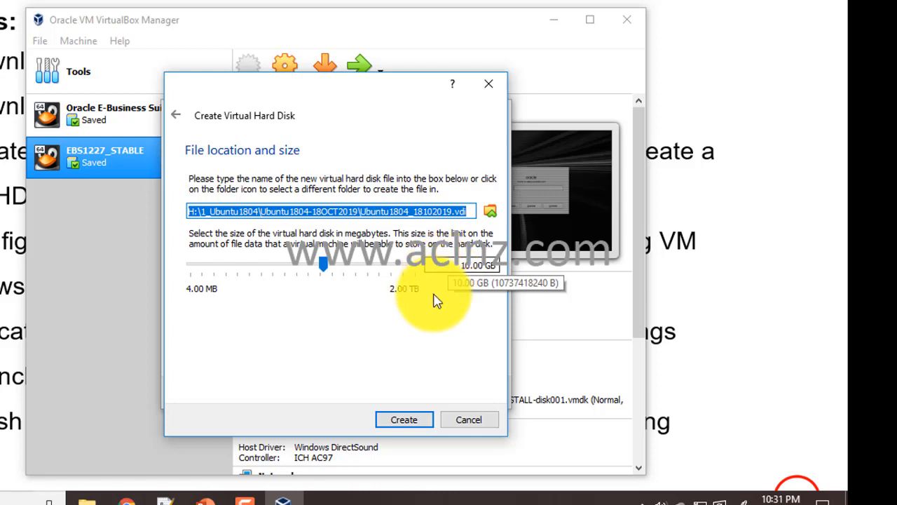
{"action": "left_click", "coordinate": [405, 421]}
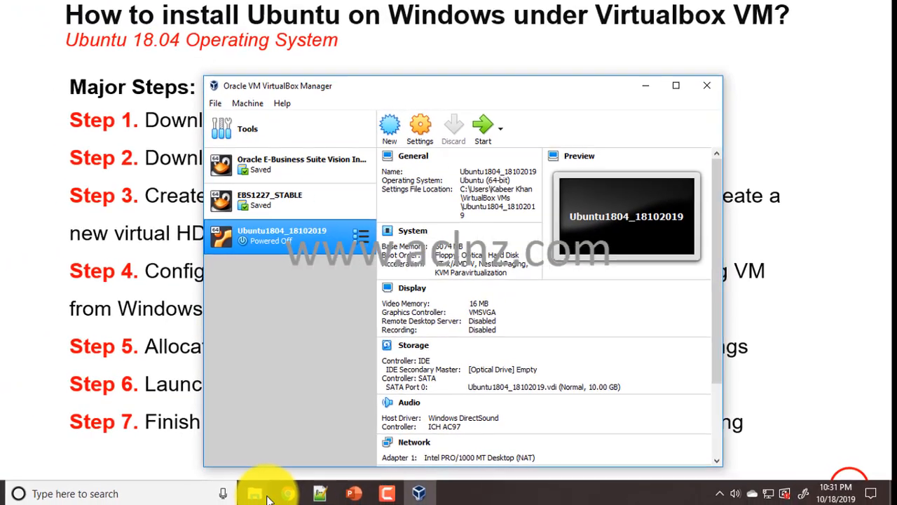
Step: Check the new VDI file and its parent folder 1_Ubuntu1804 in File Explorer, then return to VirtualBox Manager
{"action": "mouse_move", "coordinate": [257, 496]}
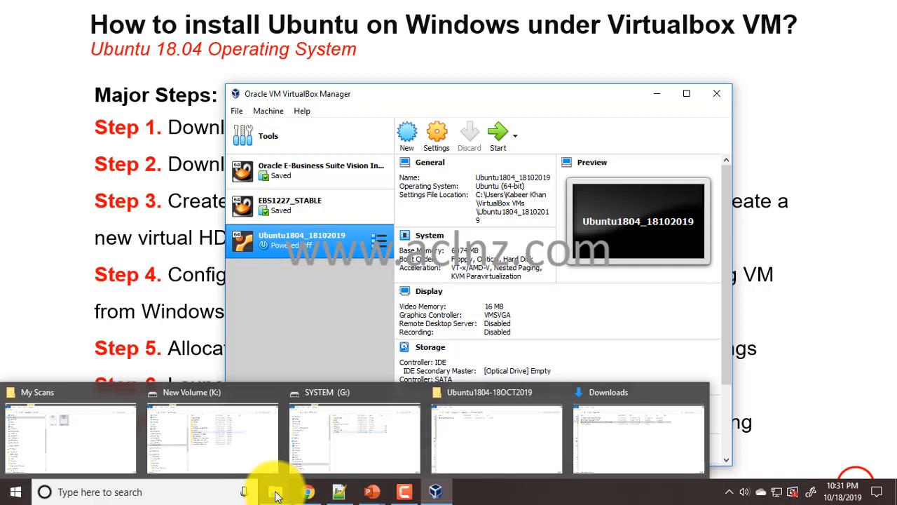
{"action": "left_click", "coordinate": [536, 445]}
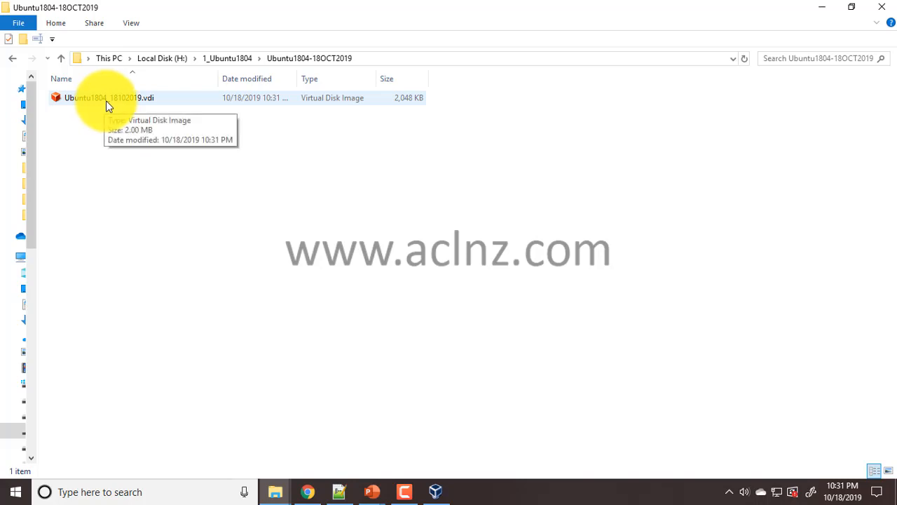
{"action": "left_click", "coordinate": [233, 58]}
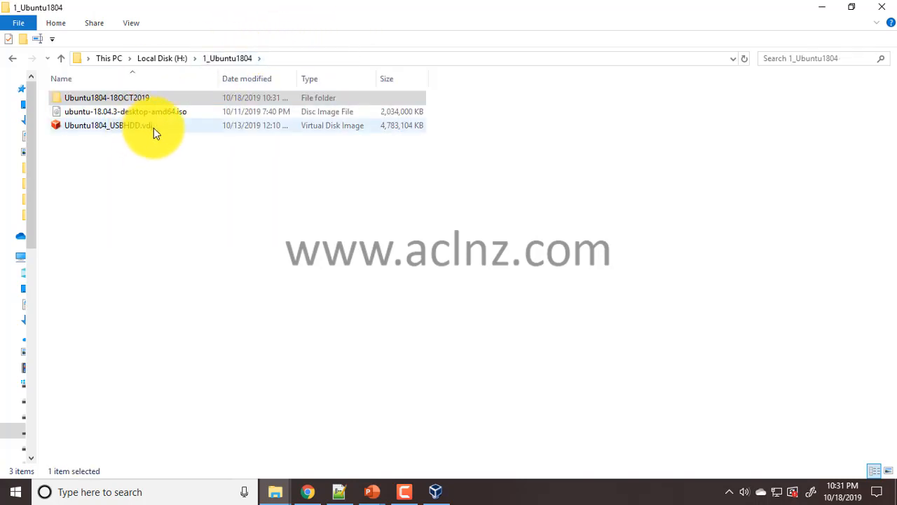
{"action": "left_click", "coordinate": [94, 103]}
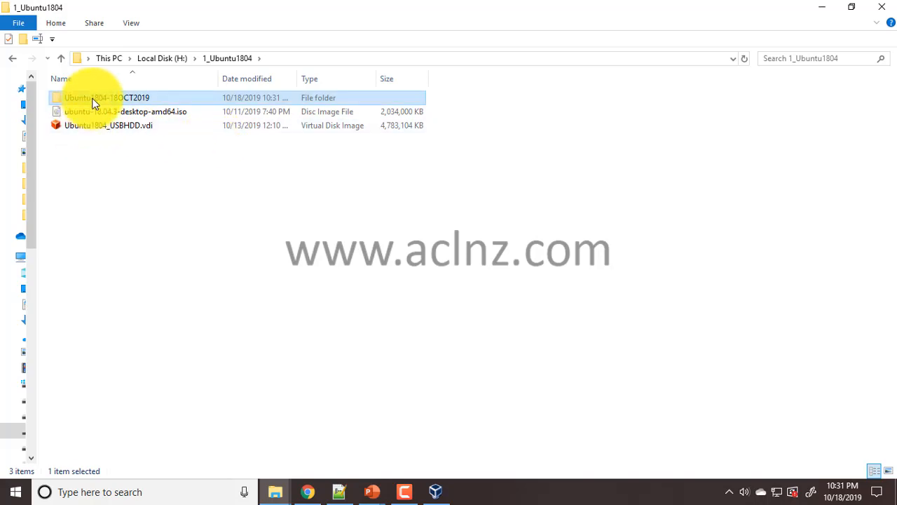
{"action": "double_click", "coordinate": [94, 103]}
{"action": "left_click", "coordinate": [94, 98]}
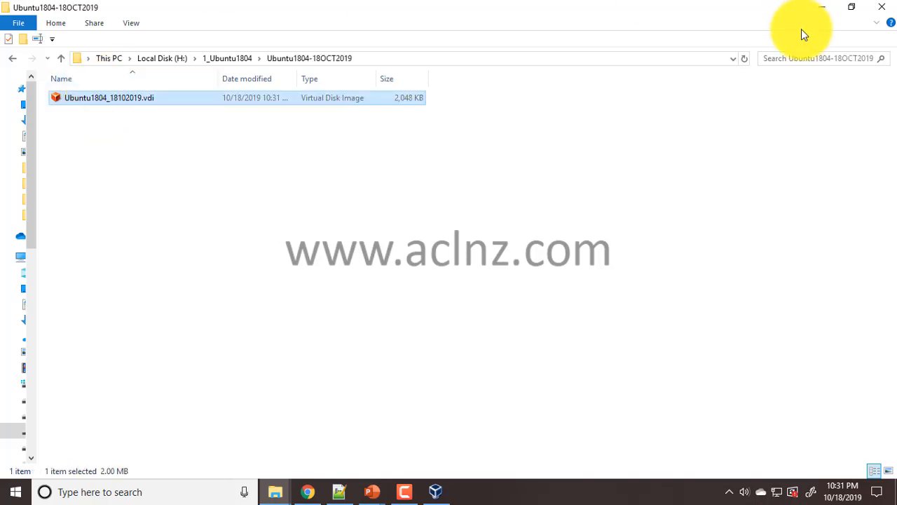
{"action": "left_click", "coordinate": [824, 6]}
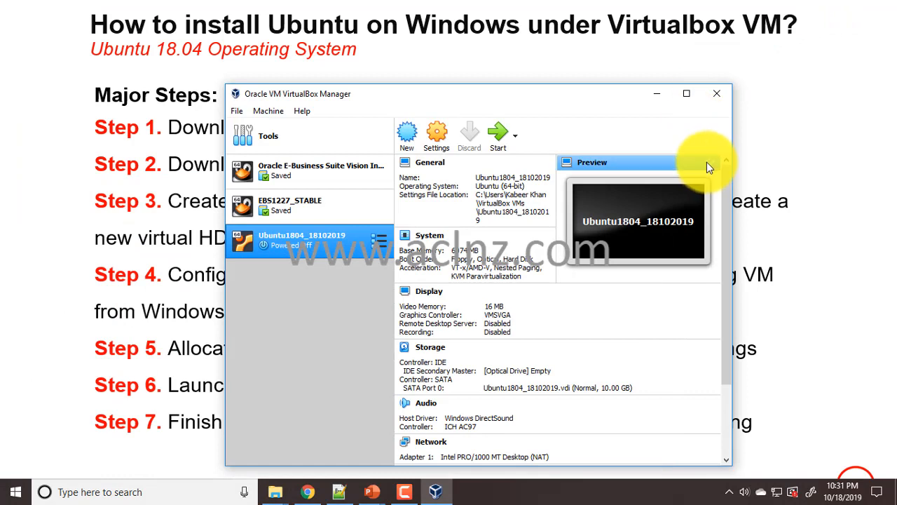
Step: Review the VM configuration steps on the PowerPoint slide and return to VirtualBox Manager
{"action": "left_click", "coordinate": [58, 256]}
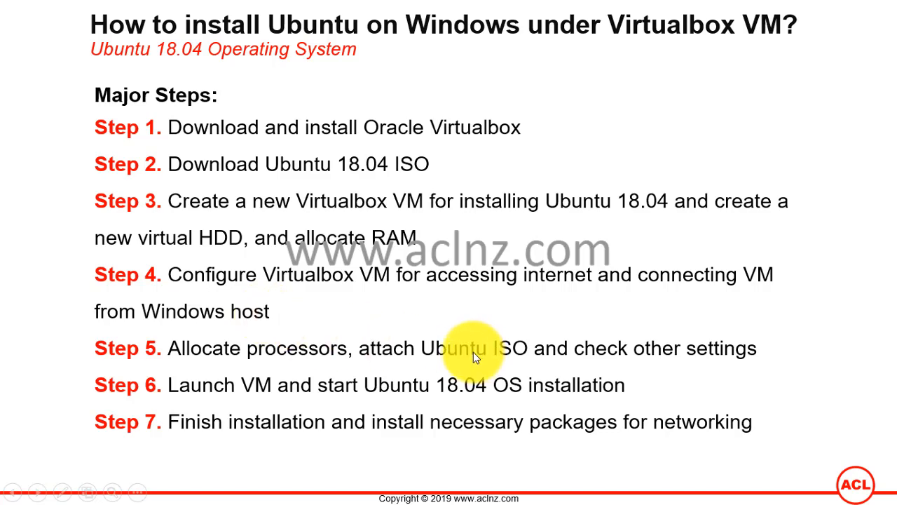
{"action": "key", "text": "super"}
{"action": "left_click", "coordinate": [435, 491]}
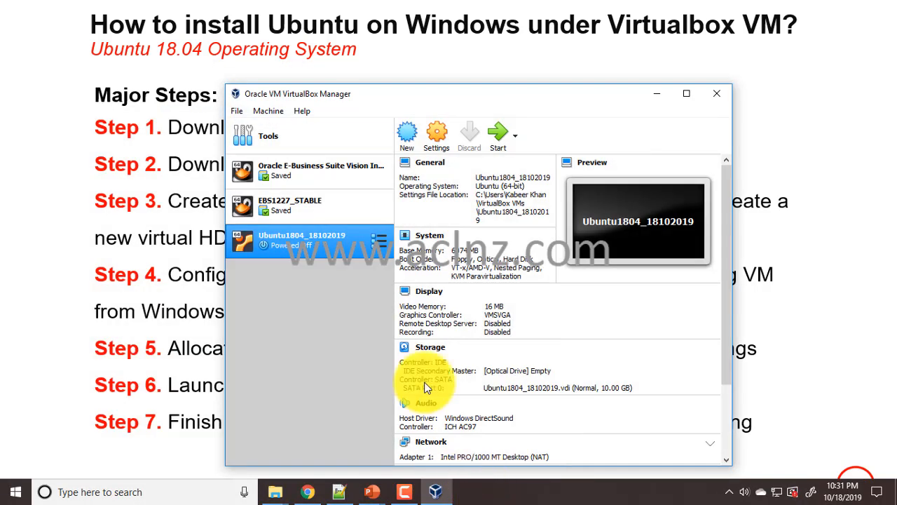
Step: Enable network Adapter 2 for the Ubuntu1804_18102019 VM and attach it to Host-only Adapter
{"action": "left_click", "coordinate": [439, 142]}
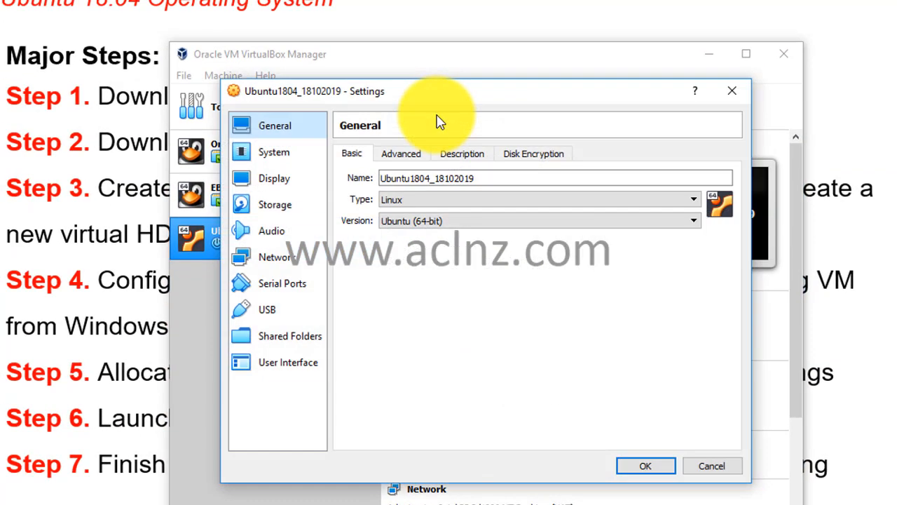
{"action": "left_click", "coordinate": [279, 259]}
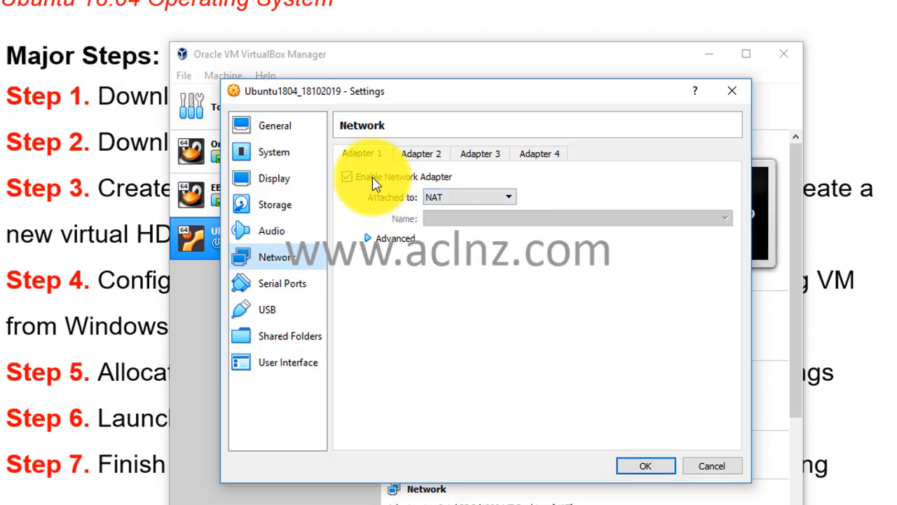
{"action": "left_click", "coordinate": [421, 154]}
{"action": "left_click", "coordinate": [346, 177]}
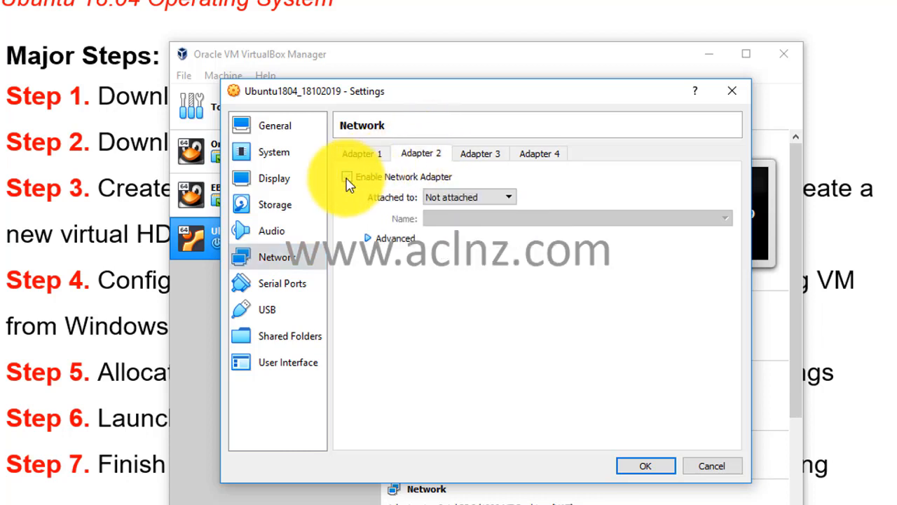
{"action": "left_click", "coordinate": [465, 199]}
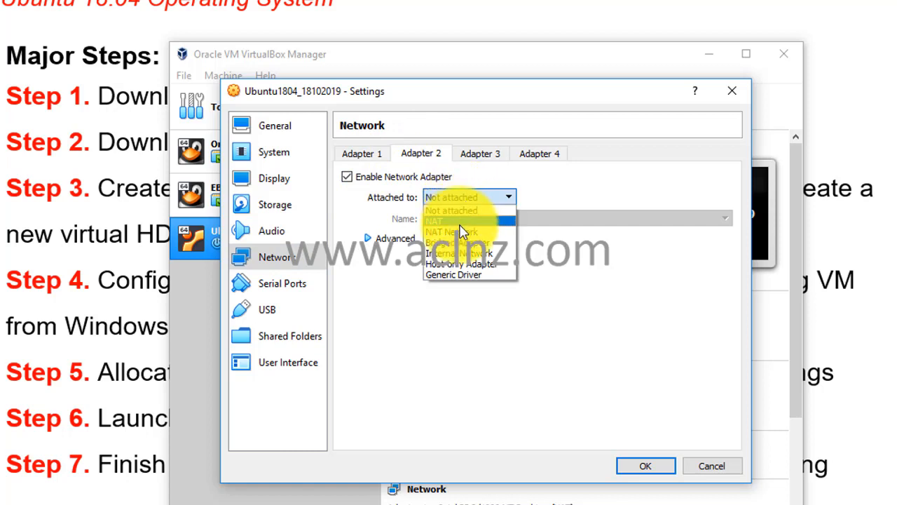
{"action": "left_click", "coordinate": [462, 264]}
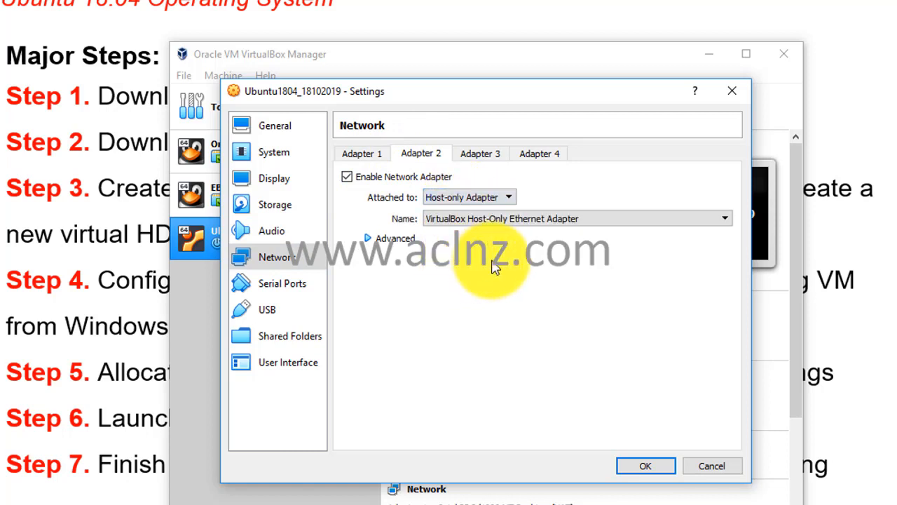
Step: Enable network Adapter 3 for the VM and attach it to Bridged Adapter
{"action": "left_click", "coordinate": [482, 155]}
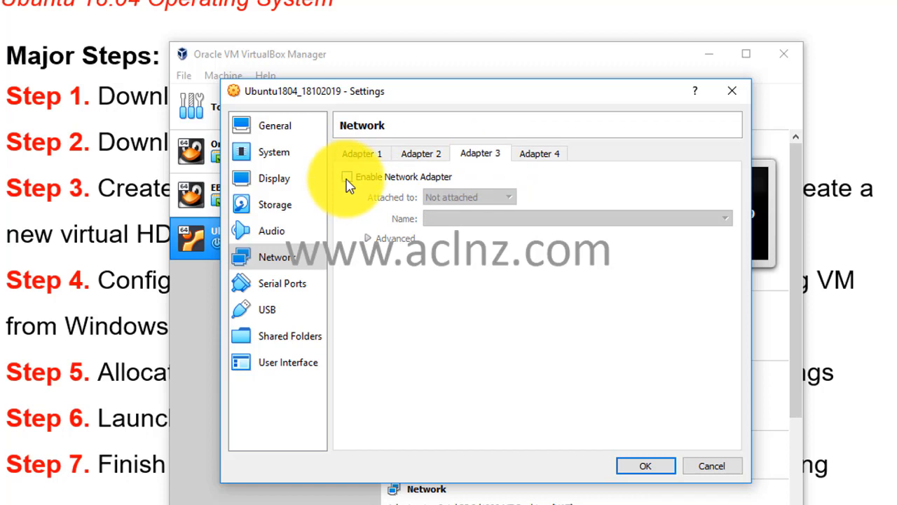
{"action": "left_click", "coordinate": [346, 177]}
{"action": "left_click", "coordinate": [481, 197]}
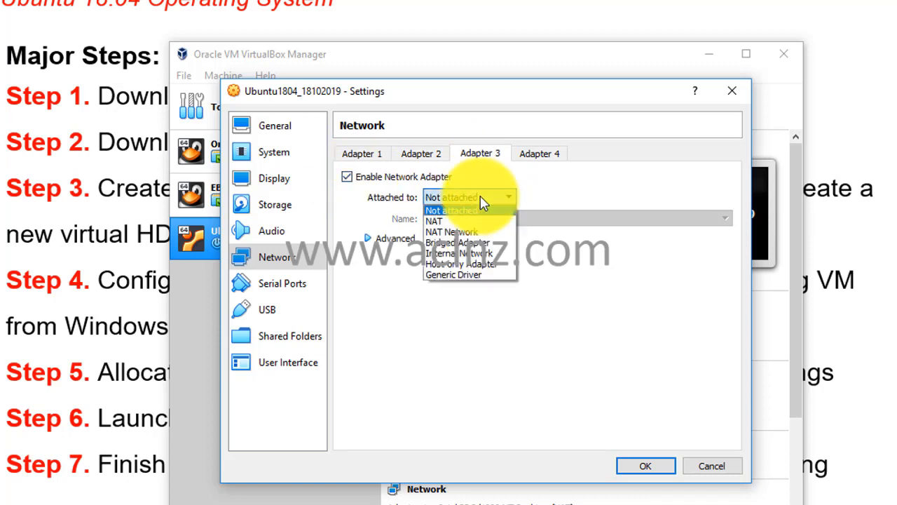
{"action": "left_click", "coordinate": [477, 243]}
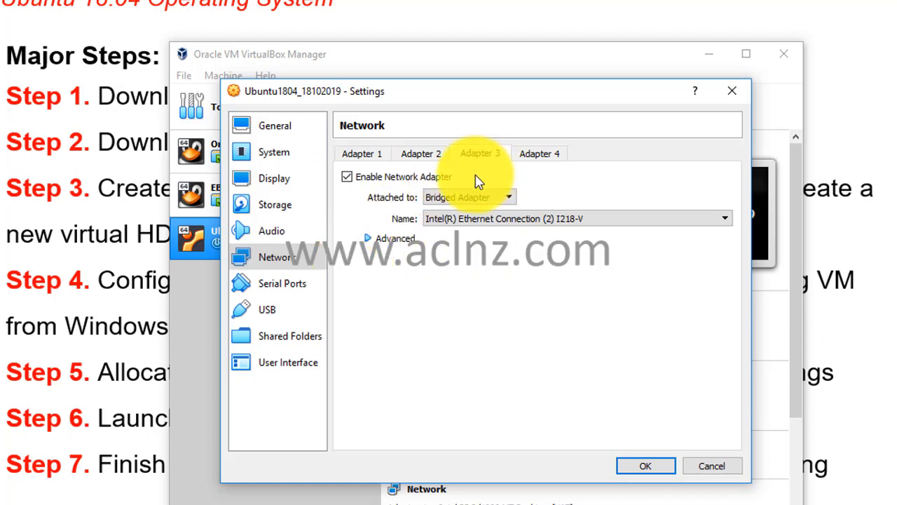
Step: Review the attachment settings of network Adapters 1, 2 and 3, and save the VM's network configuration
{"action": "left_click", "coordinate": [419, 157]}
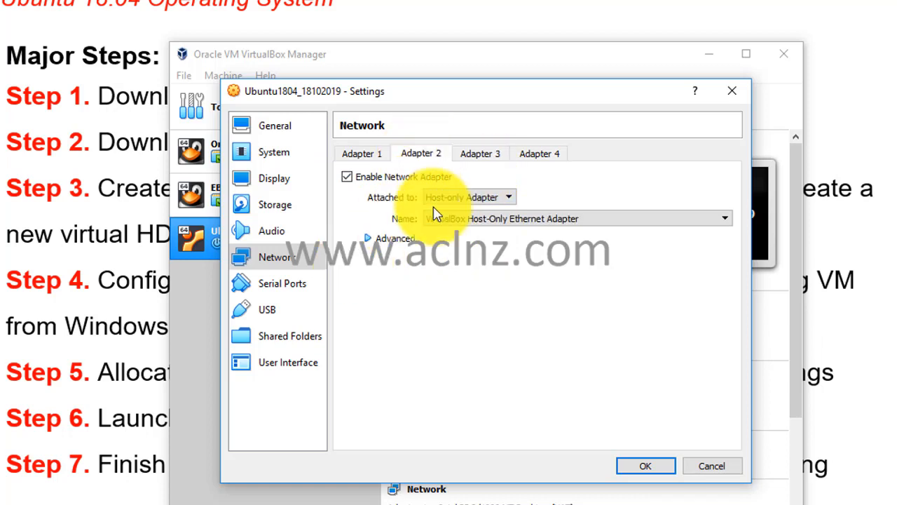
{"action": "left_click", "coordinate": [481, 155]}
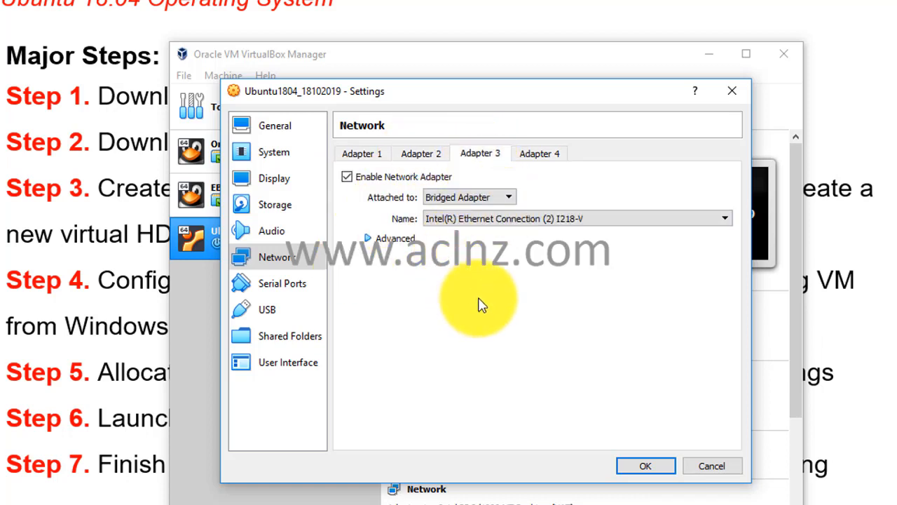
{"action": "left_click", "coordinate": [422, 157]}
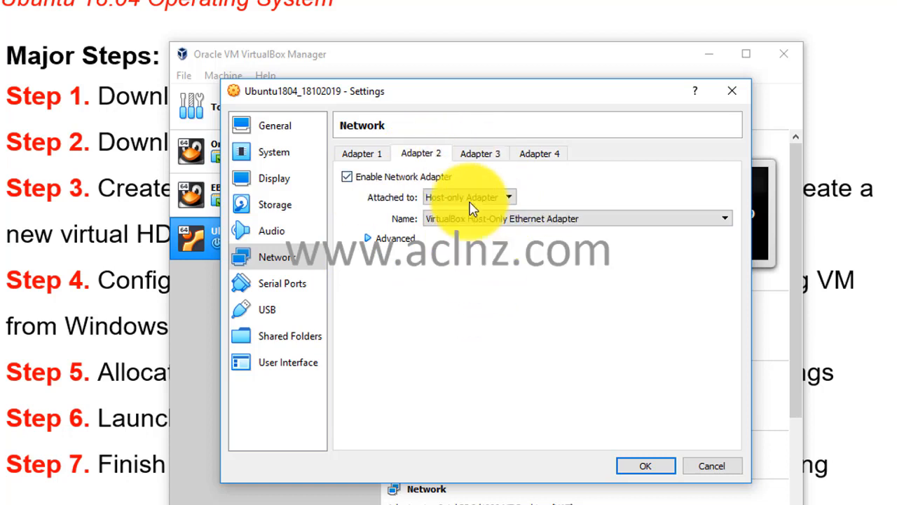
{"action": "left_click", "coordinate": [482, 154]}
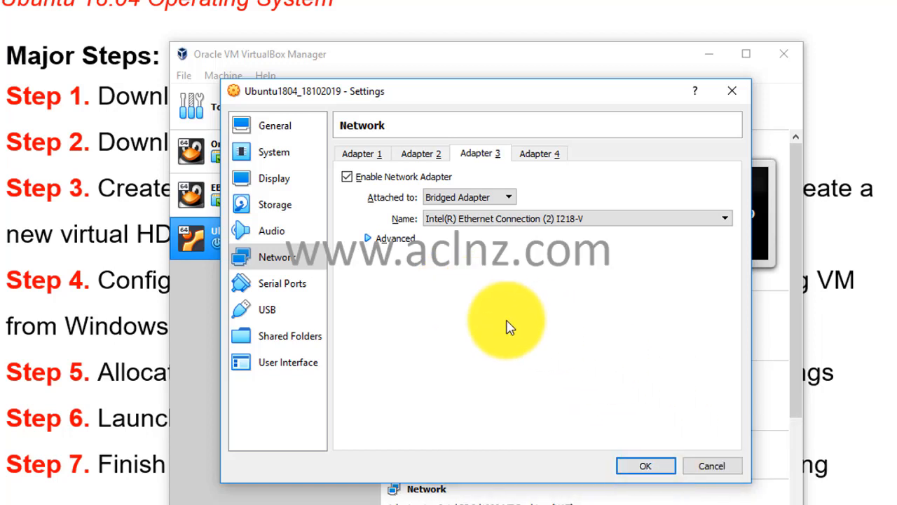
{"action": "left_click", "coordinate": [359, 153]}
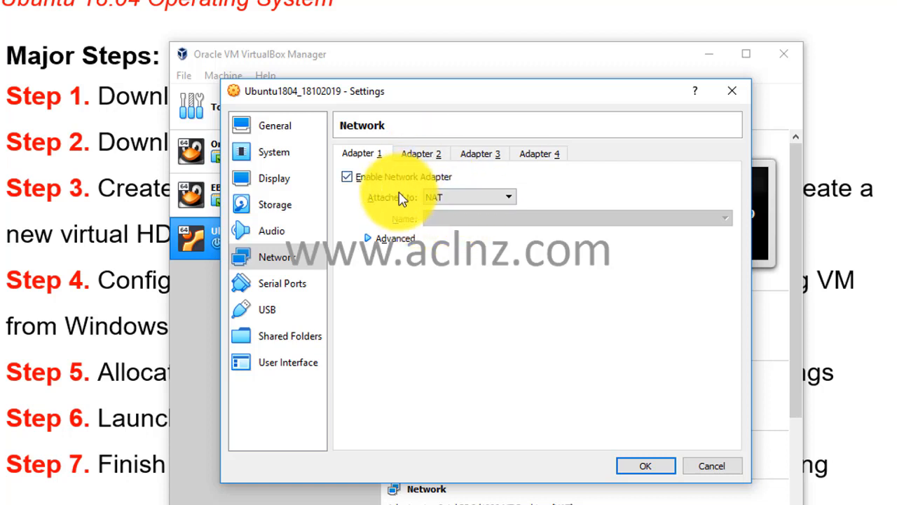
{"action": "left_click", "coordinate": [422, 154]}
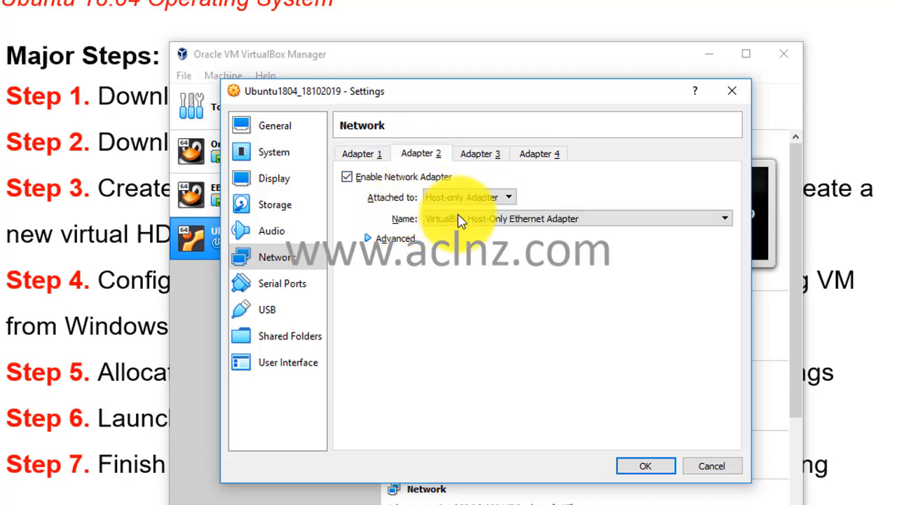
{"action": "left_click", "coordinate": [481, 156]}
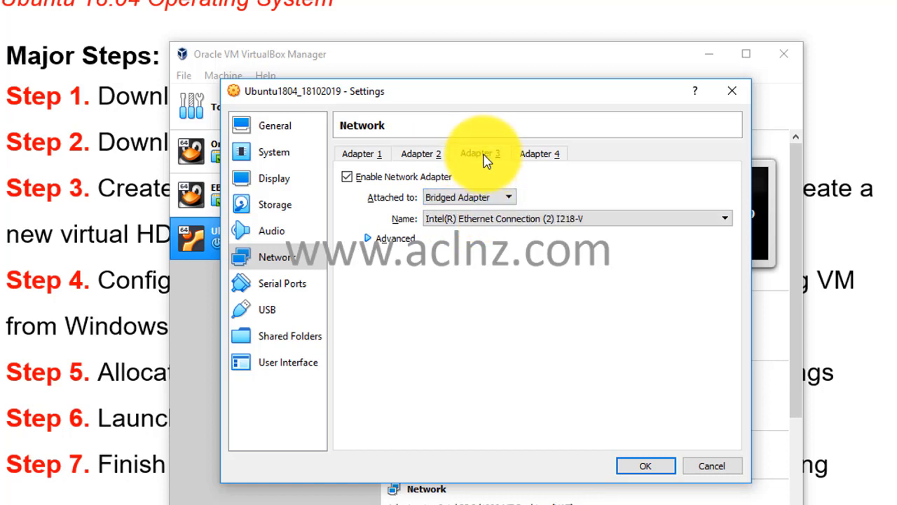
{"action": "left_click", "coordinate": [422, 157]}
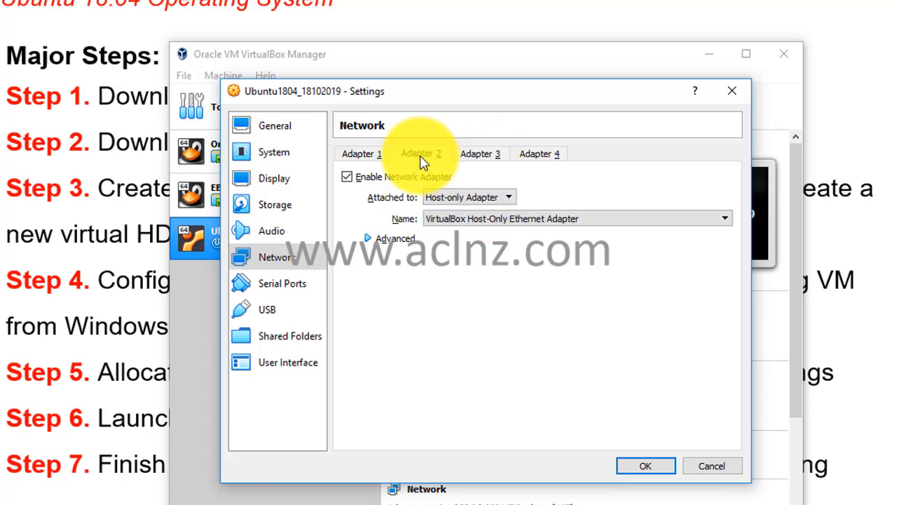
{"action": "left_click", "coordinate": [643, 467]}
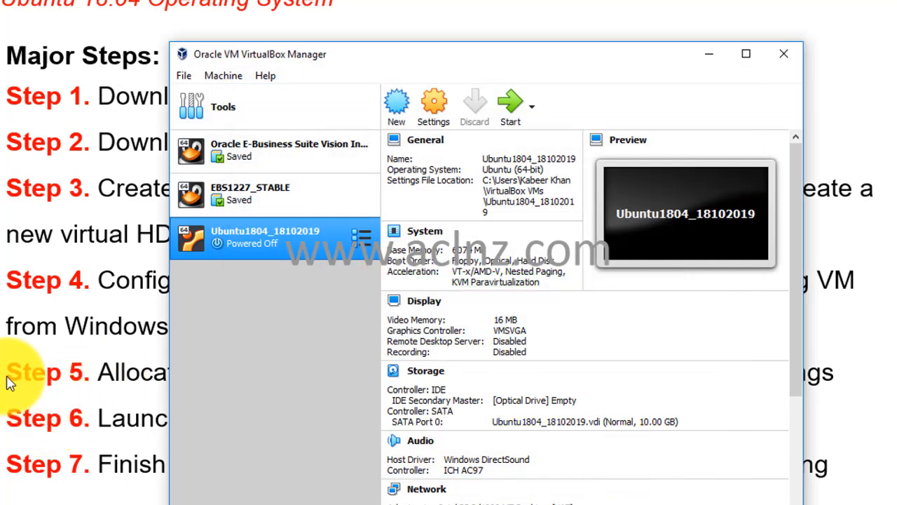
Step: Check the major steps on the PowerPoint slide, return to VirtualBox Manager and allocate 4 processors to the Ubuntu VM
{"action": "left_click", "coordinate": [0, 307]}
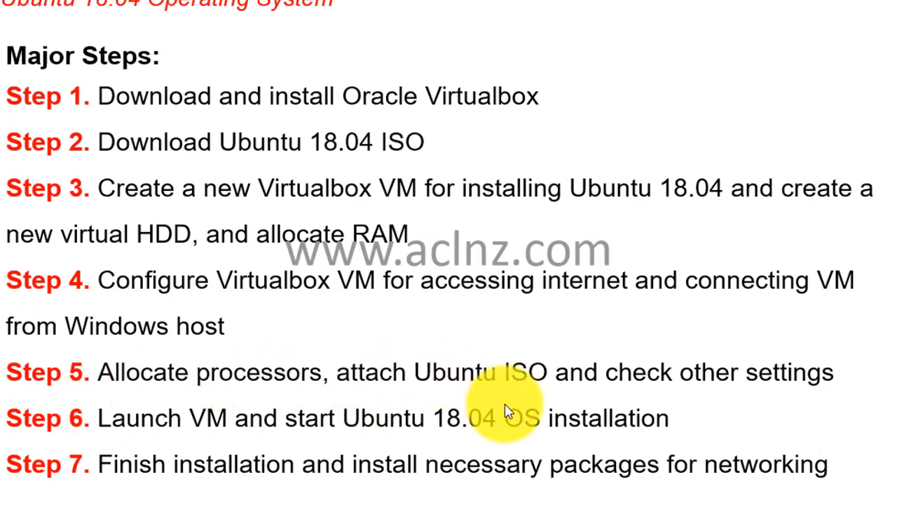
{"action": "key", "text": "alt+Tab"}
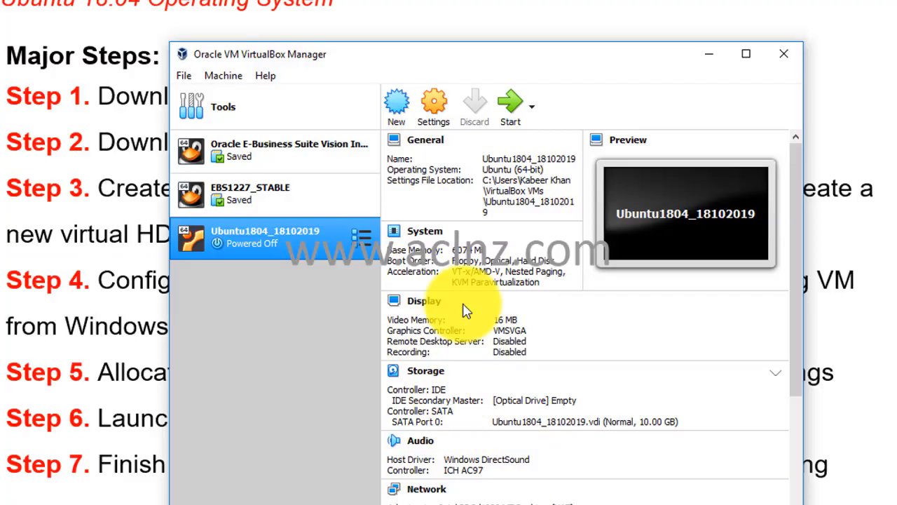
{"action": "left_click", "coordinate": [440, 112]}
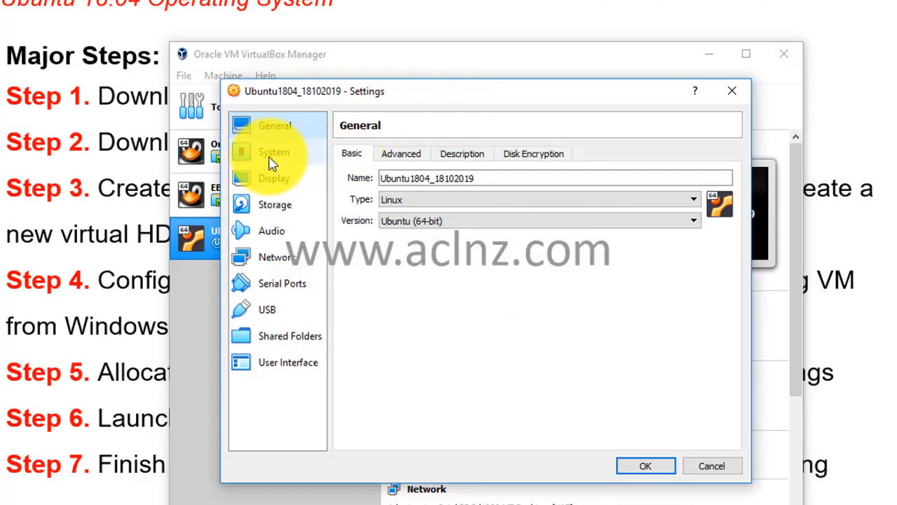
{"action": "left_click", "coordinate": [274, 157]}
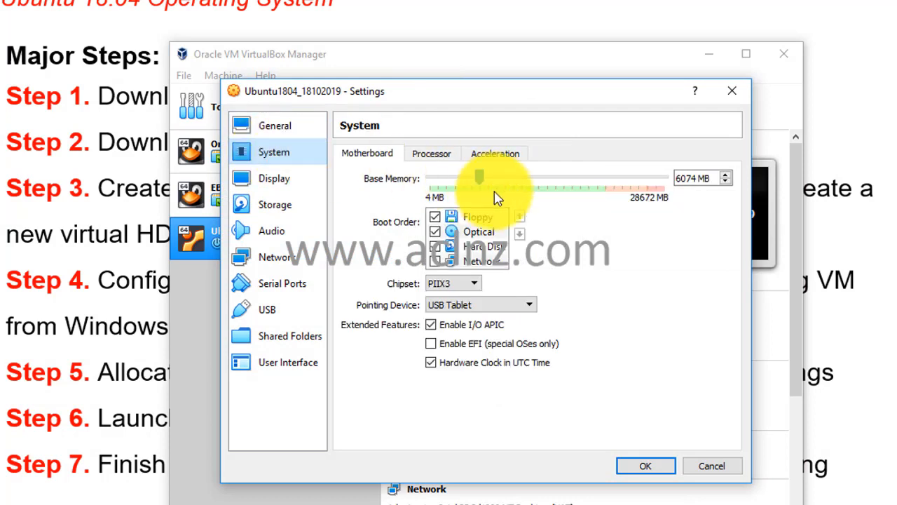
{"action": "left_click", "coordinate": [437, 156]}
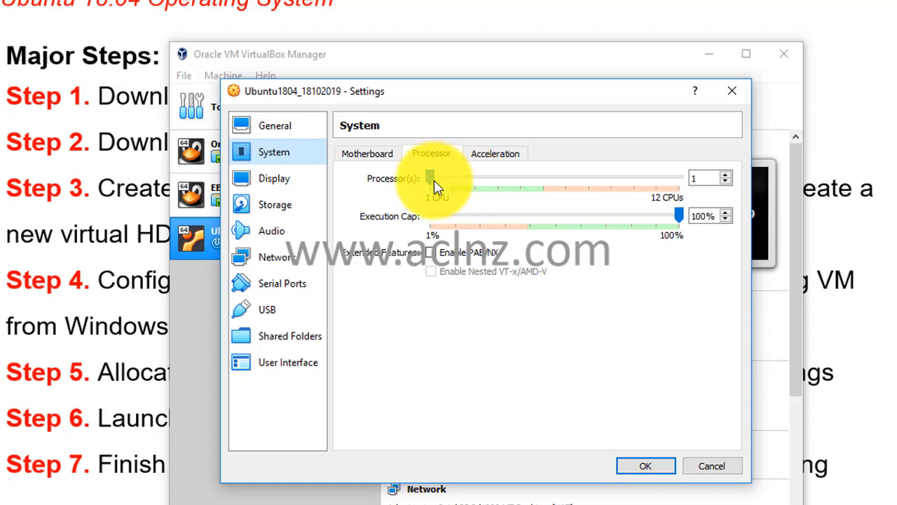
{"action": "left_click_drag", "start_coordinate": [431, 181], "coordinate": [498, 182]}
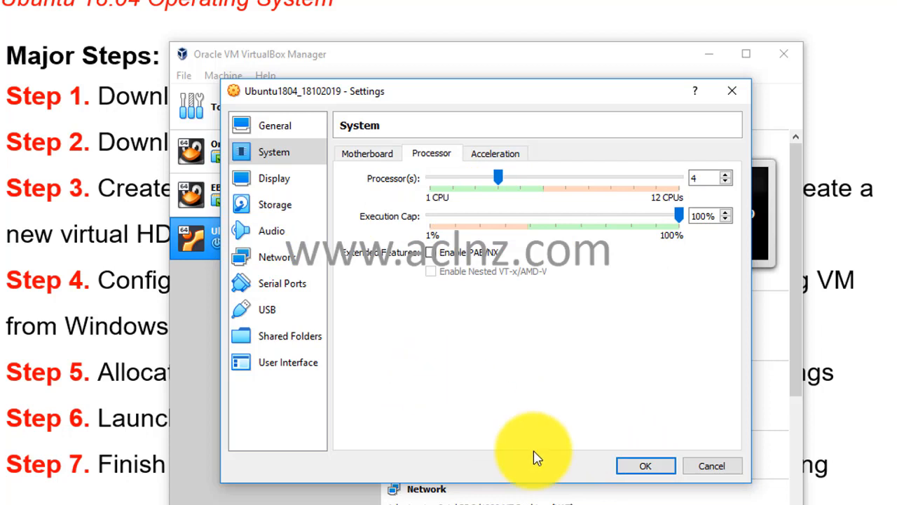
Step: Attach ubuntu-18.04.3-desktop-amd64.iso from the Downloads folder to the VM's empty IDE optical drive and save the settings
{"action": "left_click", "coordinate": [280, 205]}
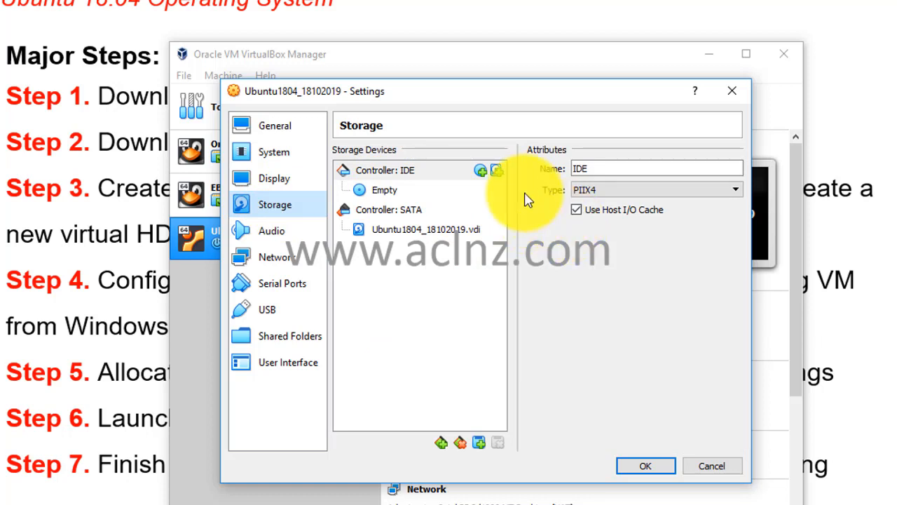
{"action": "left_click", "coordinate": [389, 175]}
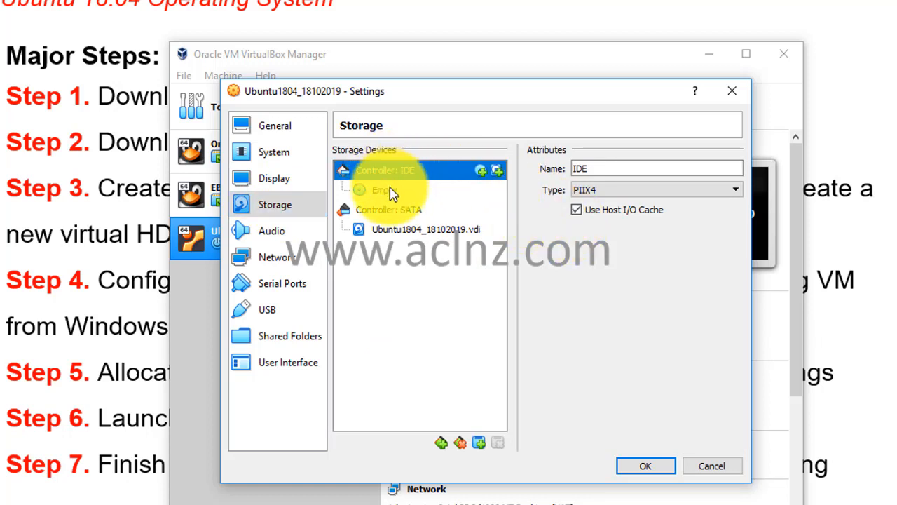
{"action": "left_click", "coordinate": [392, 191]}
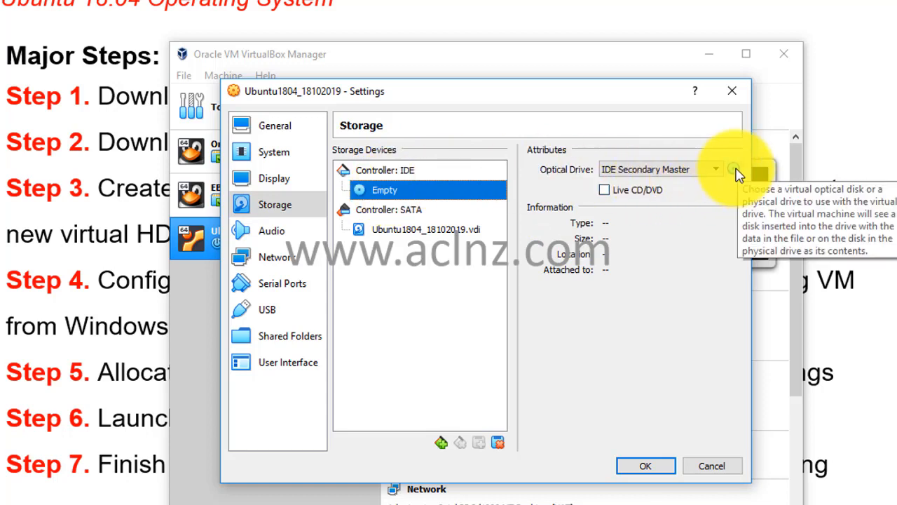
{"action": "left_click", "coordinate": [733, 170]}
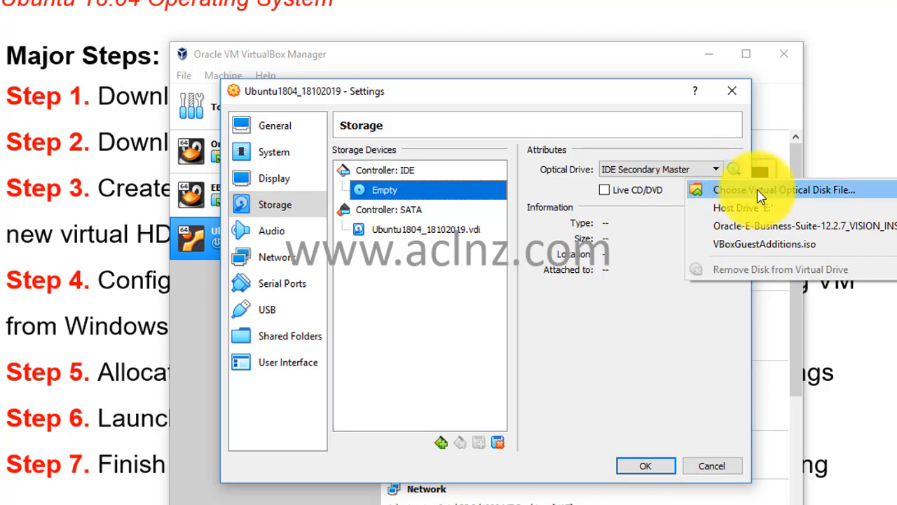
{"action": "left_click", "coordinate": [759, 193]}
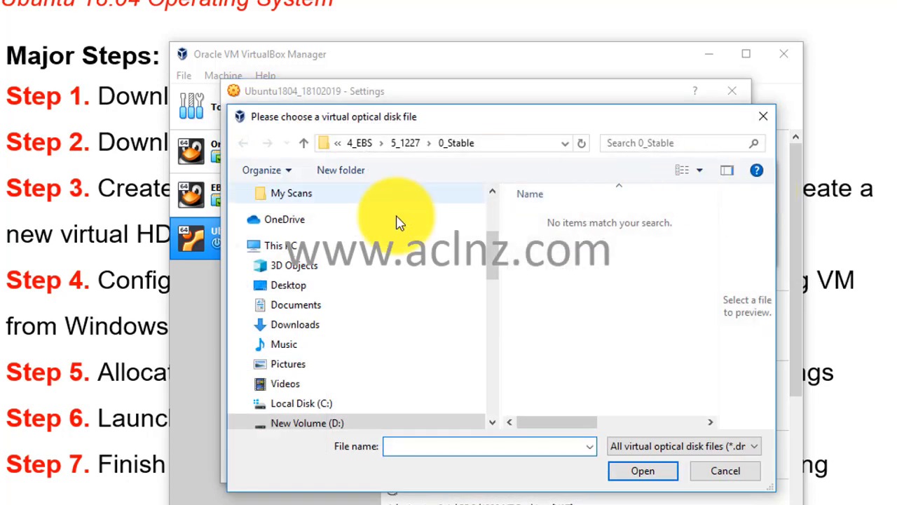
{"action": "left_click", "coordinate": [290, 324]}
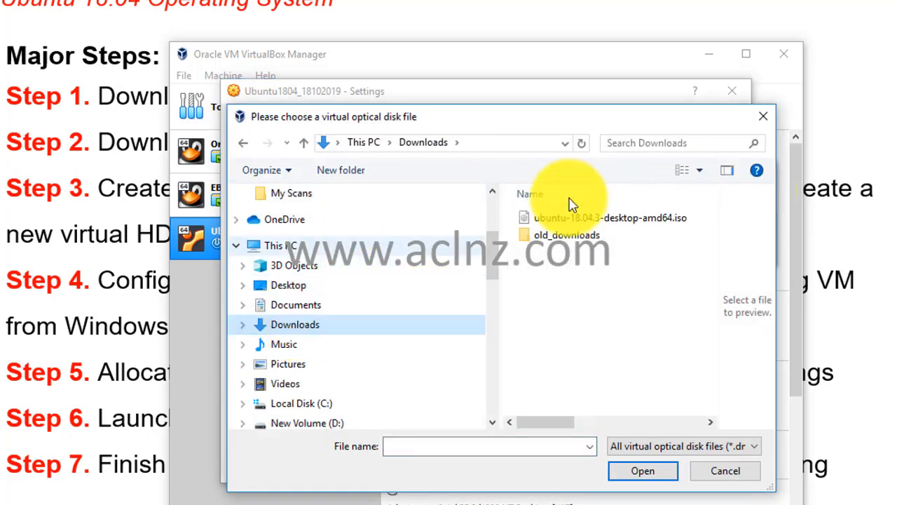
{"action": "left_click", "coordinate": [628, 225]}
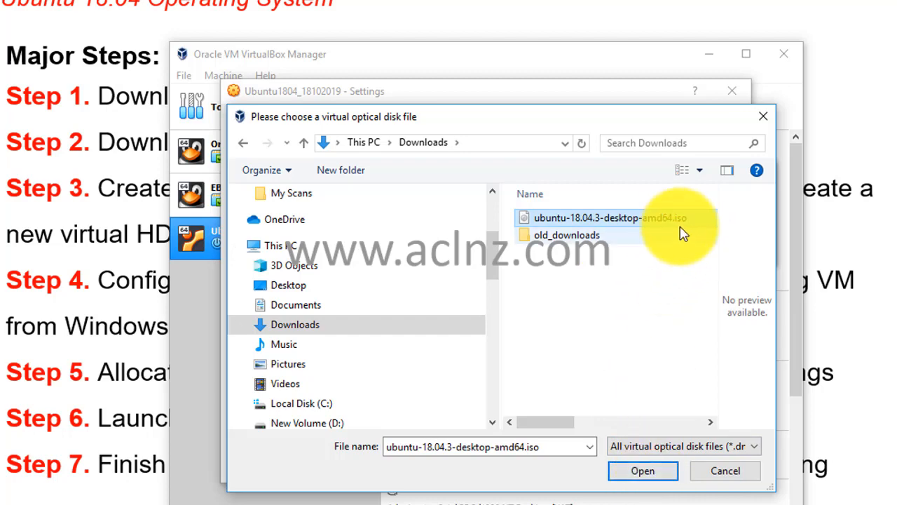
{"action": "left_click", "coordinate": [641, 474]}
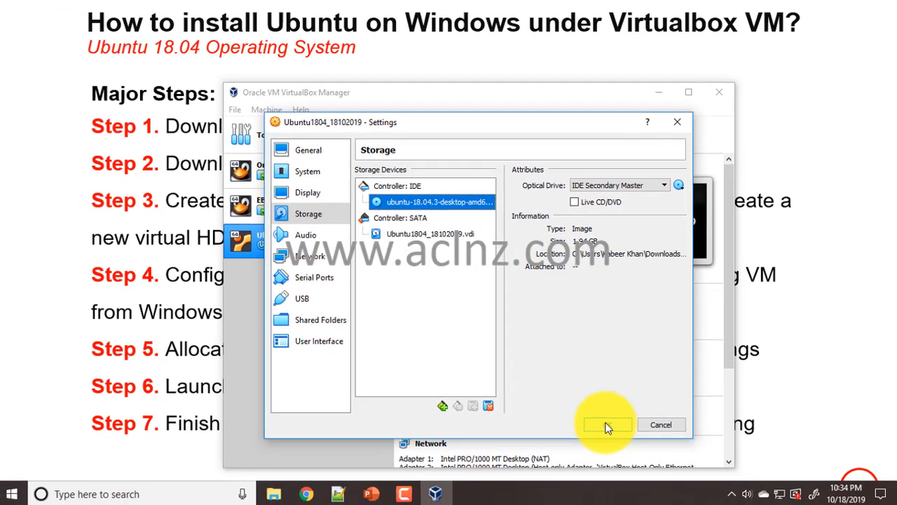
{"action": "left_click", "coordinate": [645, 465]}
Step: Check the PowerPoint slide, return to VirtualBox Manager and start the Ubuntu1804_18102019 VM, dismissing the keyboard capture notice
{"action": "left_click", "coordinate": [83, 265]}
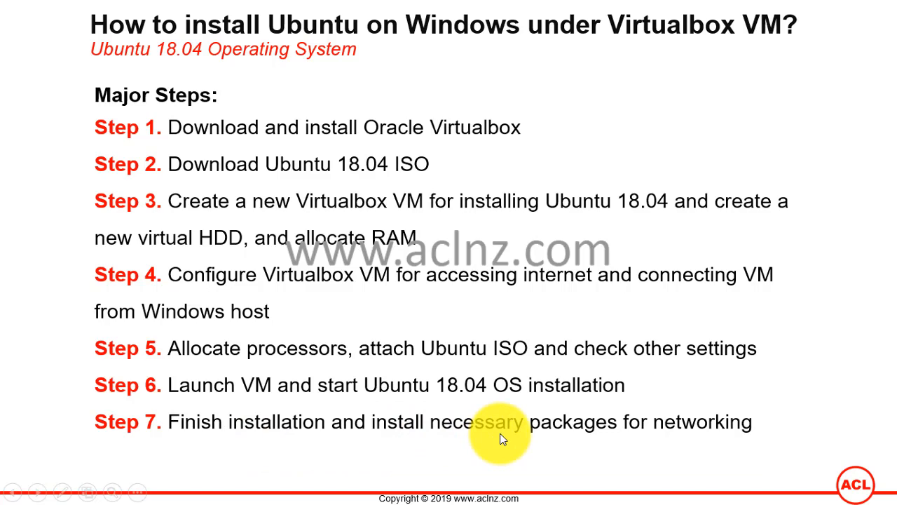
{"action": "key", "text": "alt+Tab"}
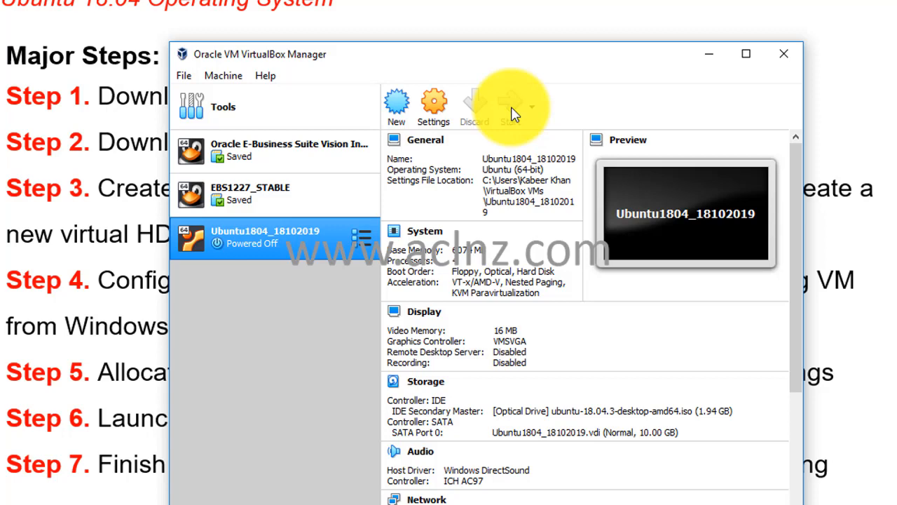
{"action": "left_click", "coordinate": [512, 114]}
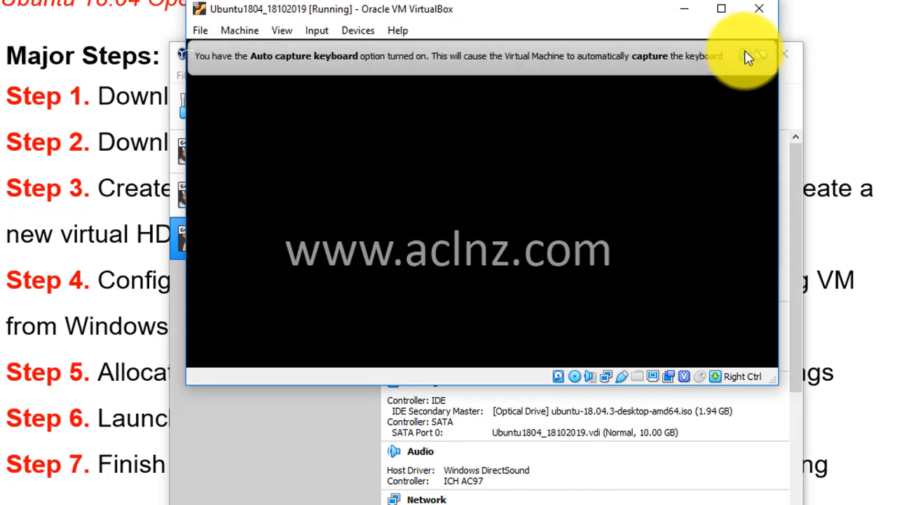
{"action": "left_click", "coordinate": [748, 56]}
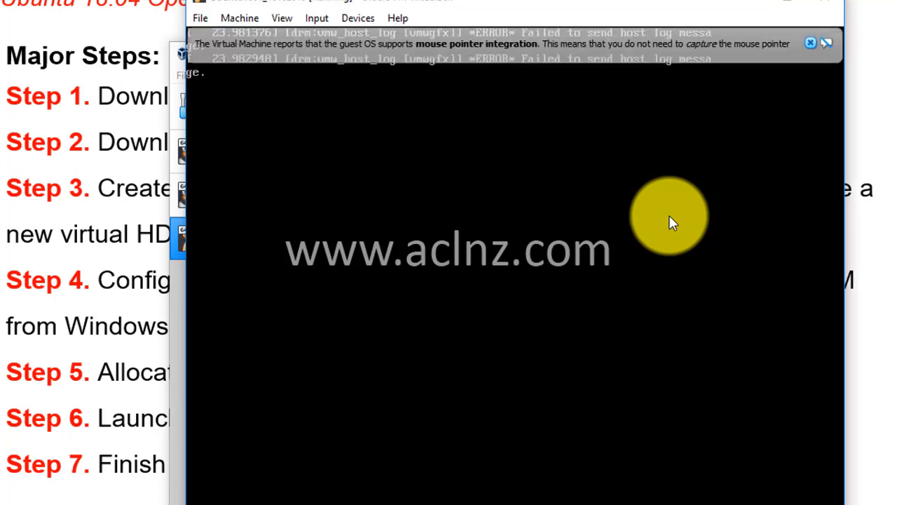
Step: Dismiss the mouse integration notice, start the Ubuntu installation in English and accept the English (US) keyboard layout
{"action": "left_click", "coordinate": [810, 45]}
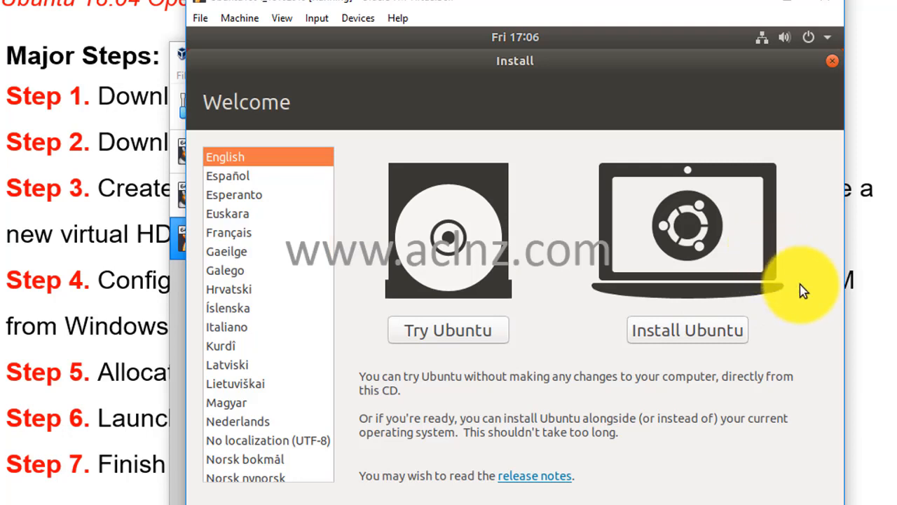
{"action": "left_click", "coordinate": [685, 333]}
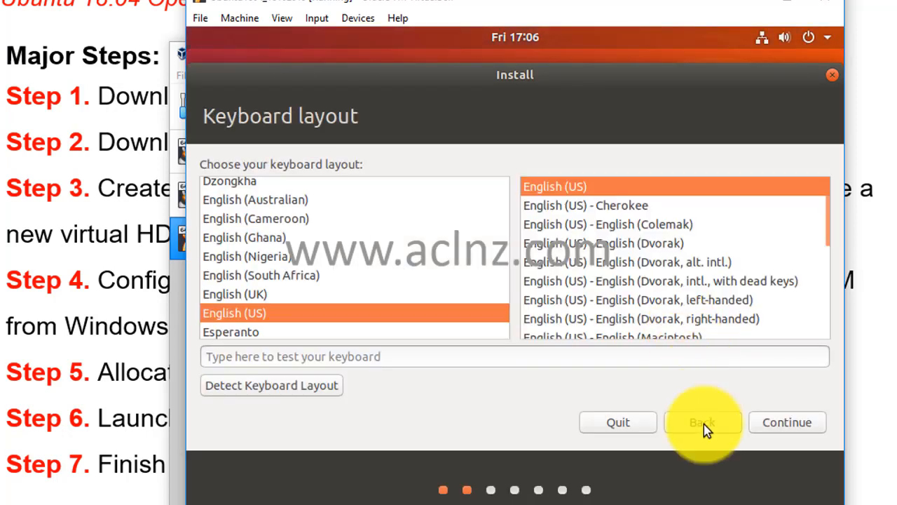
{"action": "left_click", "coordinate": [786, 424]}
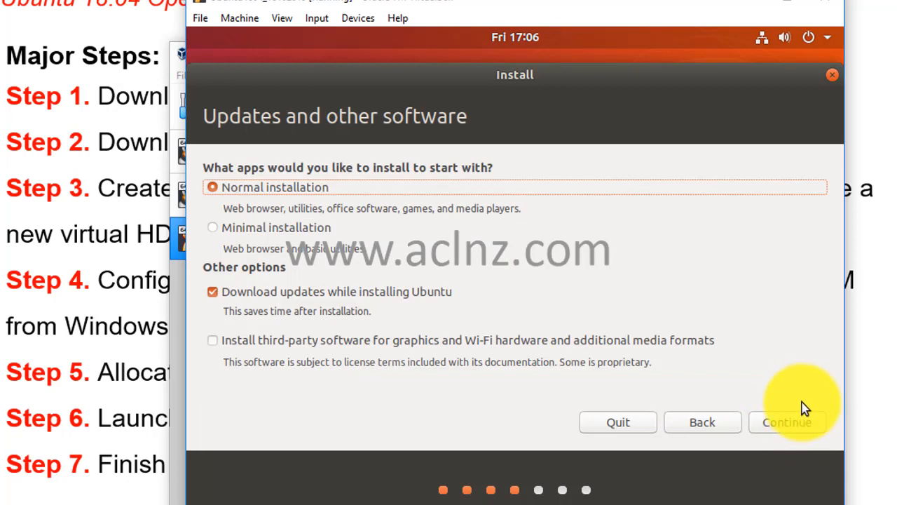
Step: Choose Minimal installation, disable downloading updates while installing Ubuntu, and continue to the installation type
{"action": "left_click", "coordinate": [217, 233]}
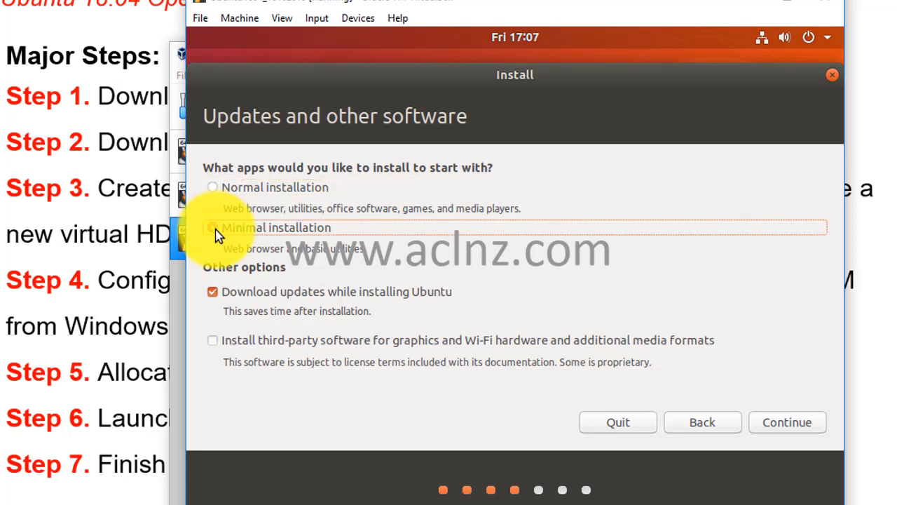
{"action": "left_click", "coordinate": [213, 298]}
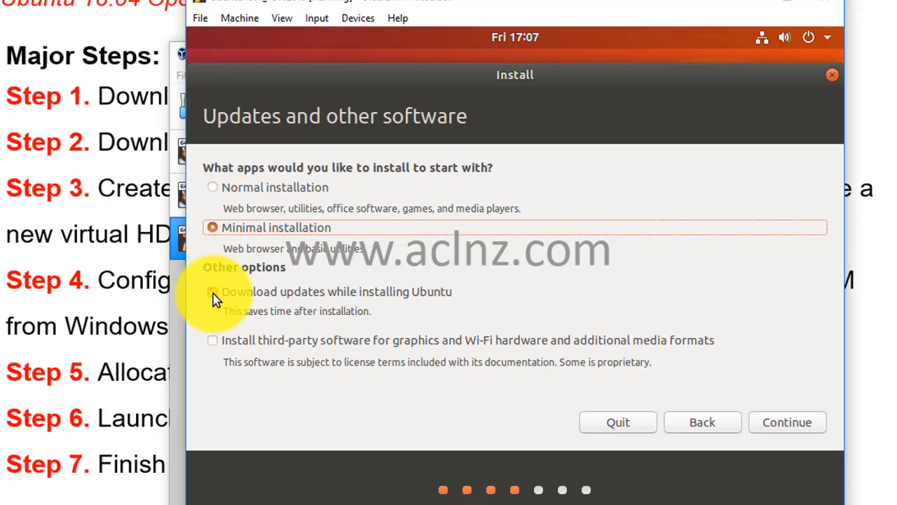
{"action": "left_click", "coordinate": [213, 294]}
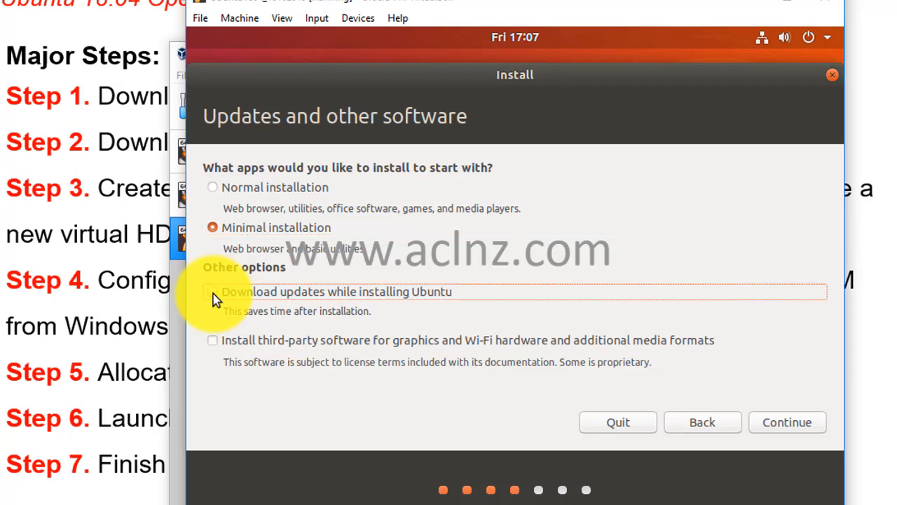
{"action": "left_click", "coordinate": [790, 423]}
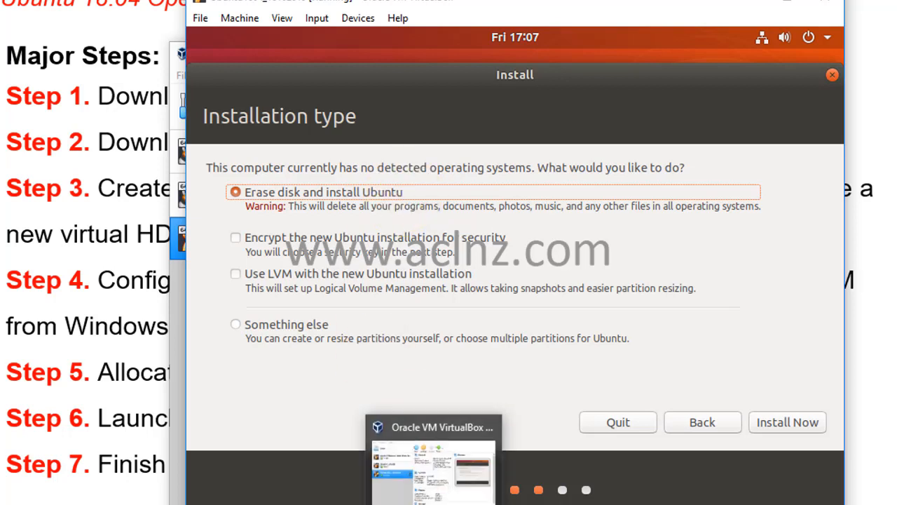
Step: Check the Ubuntu1804_18102019.vdi disk in the VM's storage settings in VirtualBox Manager, cancel without changes and return to the installer
{"action": "left_click", "coordinate": [431, 503]}
{"action": "left_click", "coordinate": [436, 112]}
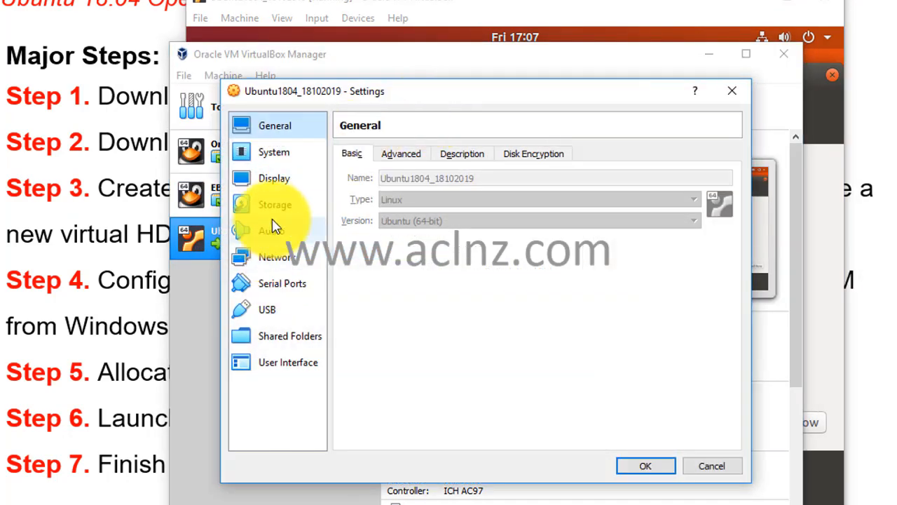
{"action": "left_click", "coordinate": [277, 205]}
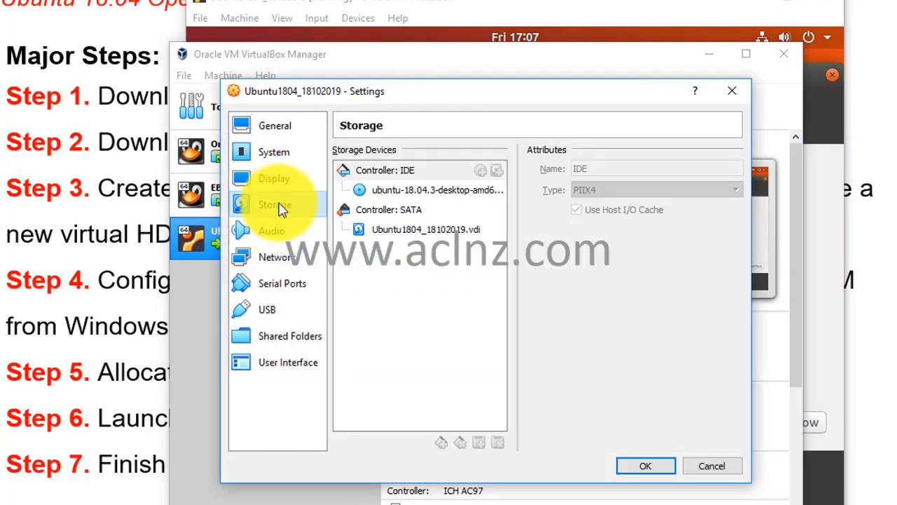
{"action": "left_click", "coordinate": [404, 237]}
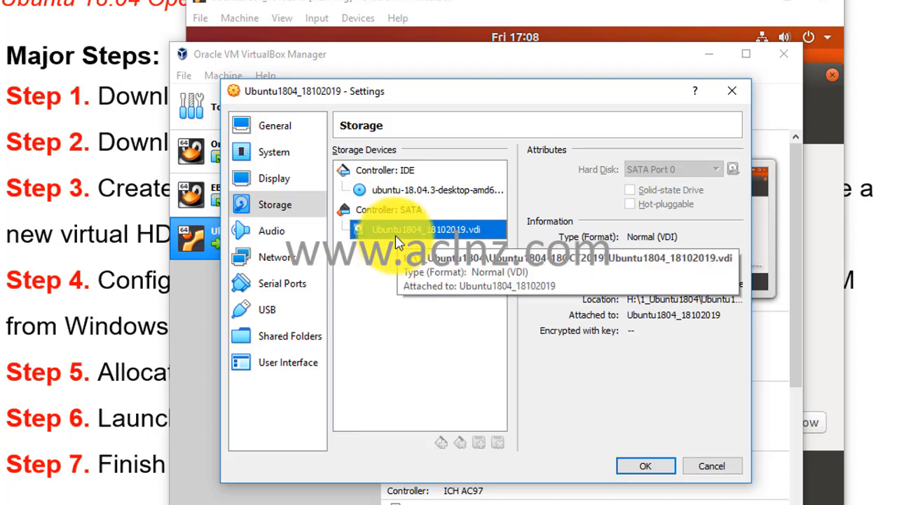
{"action": "left_click", "coordinate": [702, 465]}
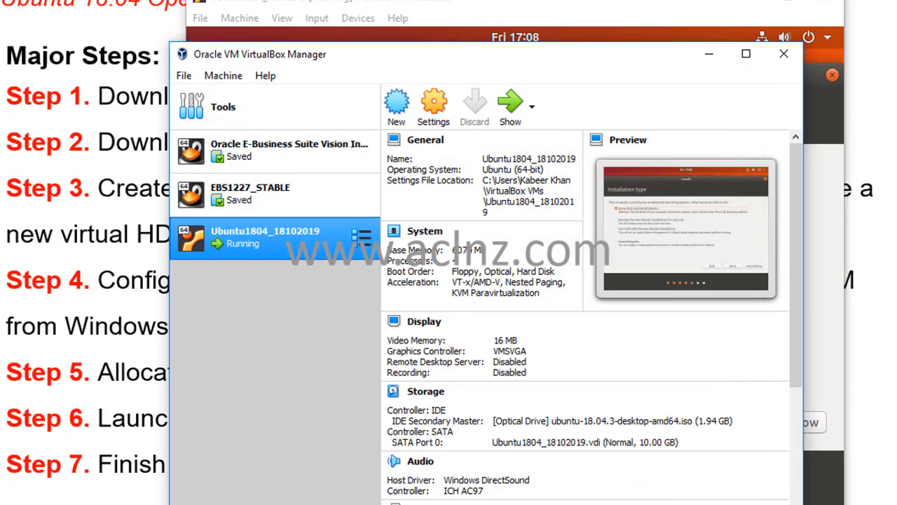
{"action": "left_click", "coordinate": [485, 480]}
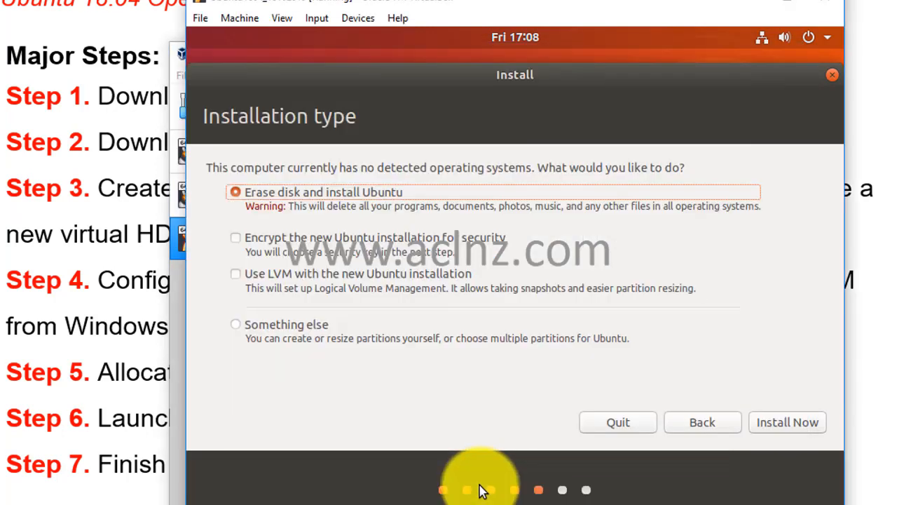
Step: Install with the Erase disk and install Ubuntu option, confirm writing the changes to disk and accept Kolkata as the location
{"action": "left_click", "coordinate": [784, 426]}
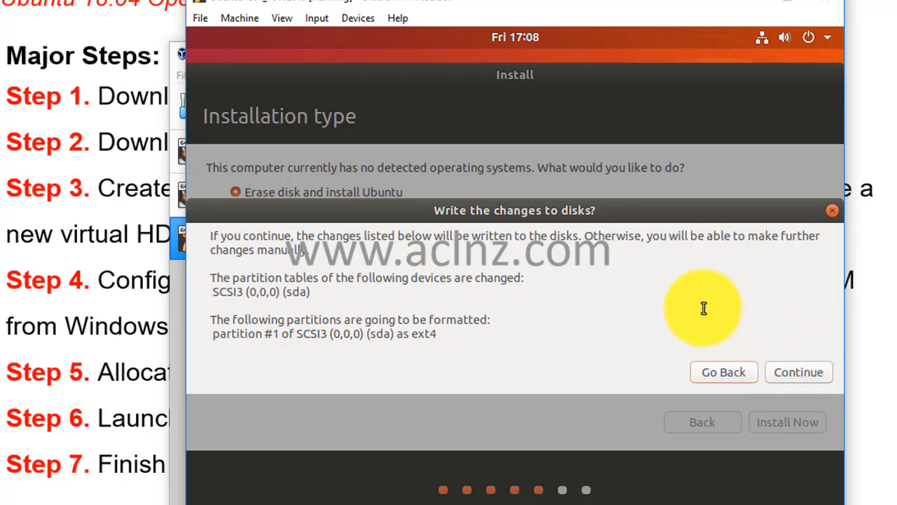
{"action": "left_click", "coordinate": [801, 372]}
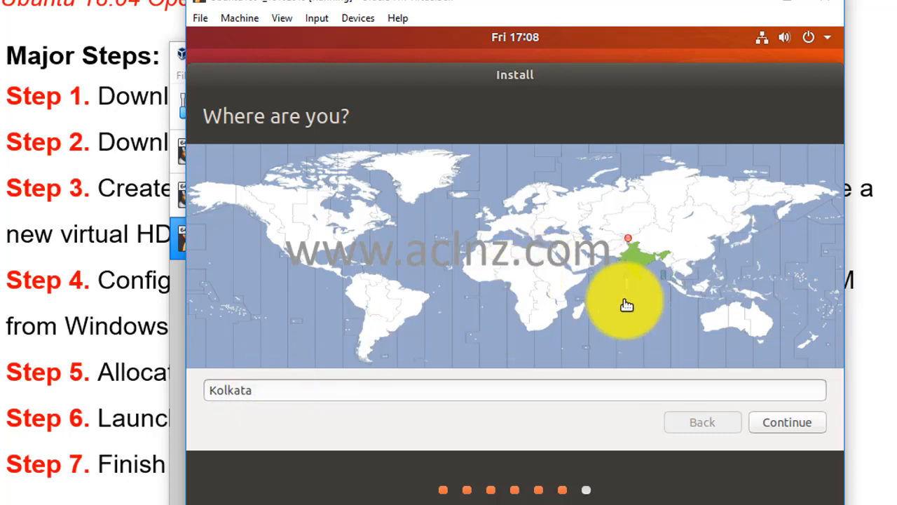
{"action": "left_click", "coordinate": [793, 429]}
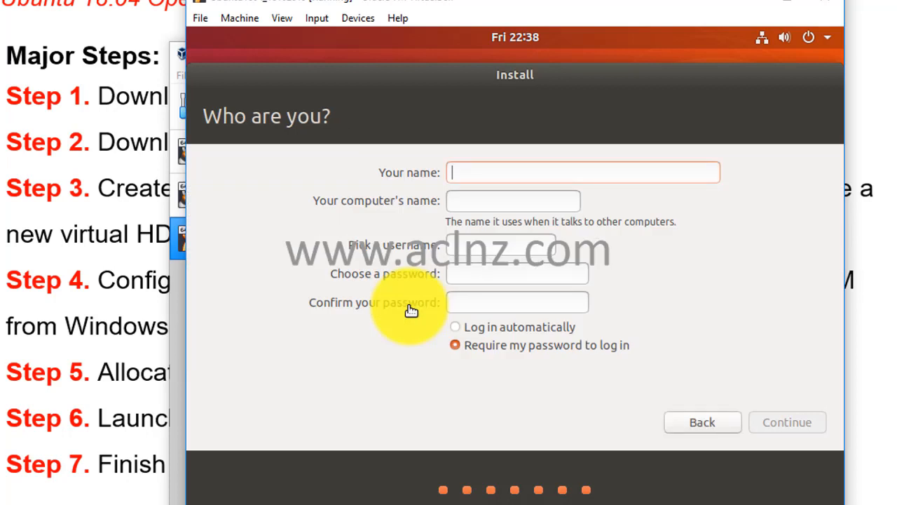
Step: Enter the user's name in lowercase, letting the installer fill in the computer name and username
{"action": "type", "text": "Ka"}
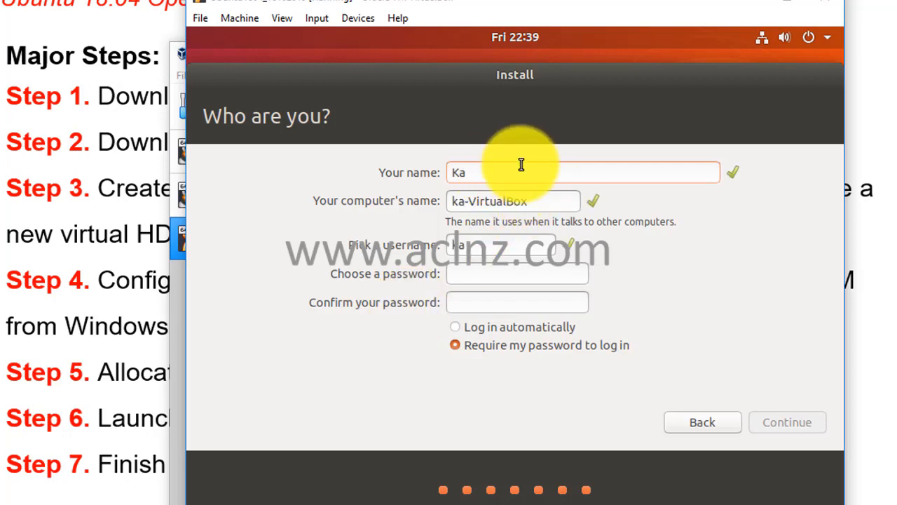
{"action": "key", "text": "BackSpace"}
{"action": "key", "text": "BackSpace"}
{"action": "type", "text": "kabeer"}
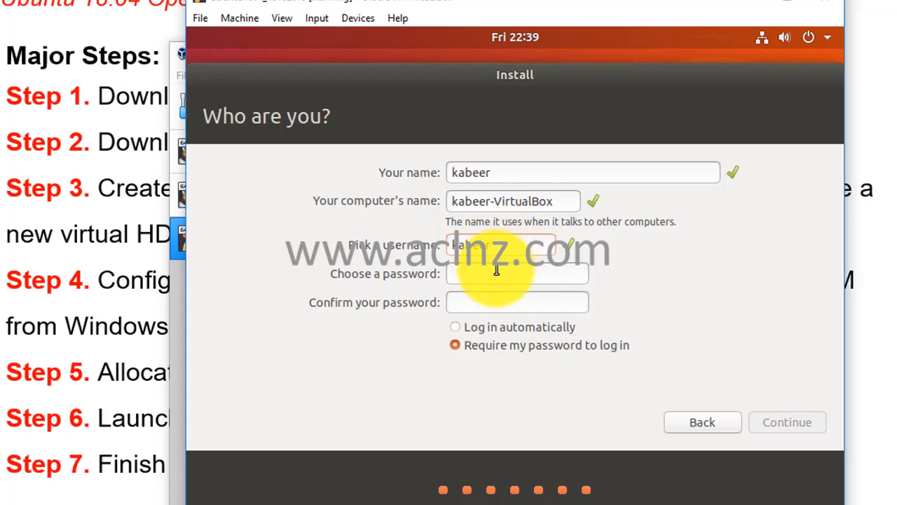
Step: Enter and confirm the account password, keep the password required for login and continue with the installation
{"action": "left_click", "coordinate": [496, 271]}
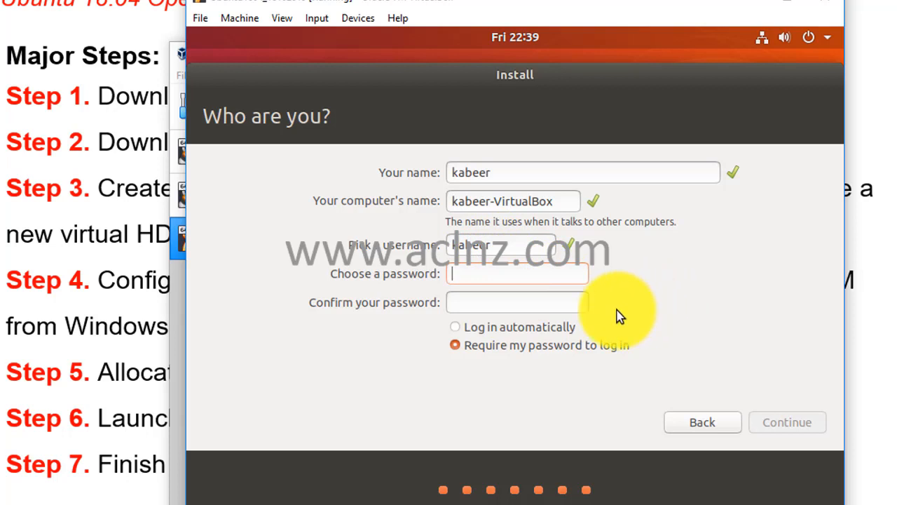
{"action": "type", "text": "********"}
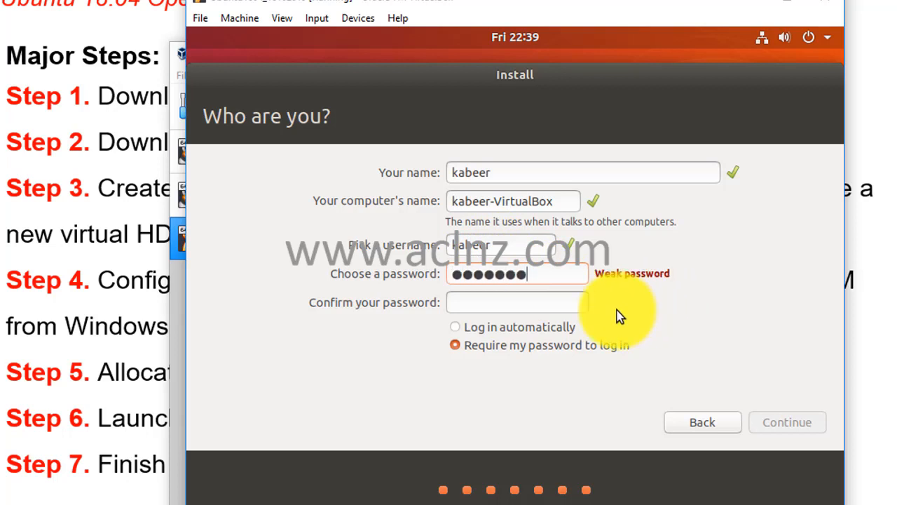
{"action": "type", "text": "*"}
{"action": "key", "text": "Tab"}
{"action": "type", "text": "***"}
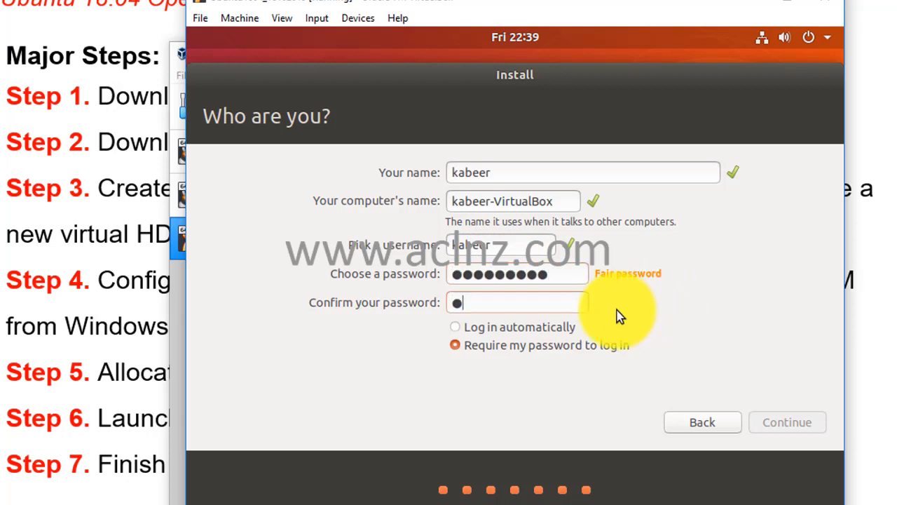
{"action": "type", "text": "******"}
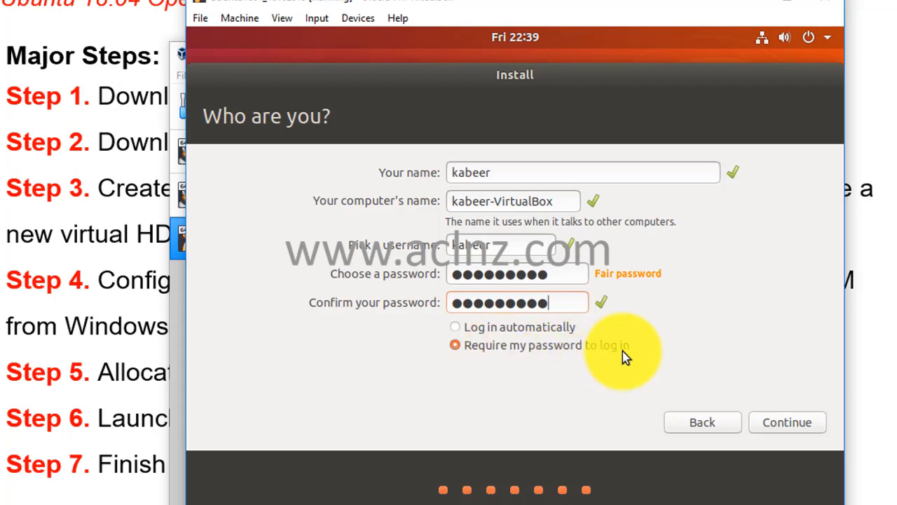
{"action": "left_click", "coordinate": [783, 426]}
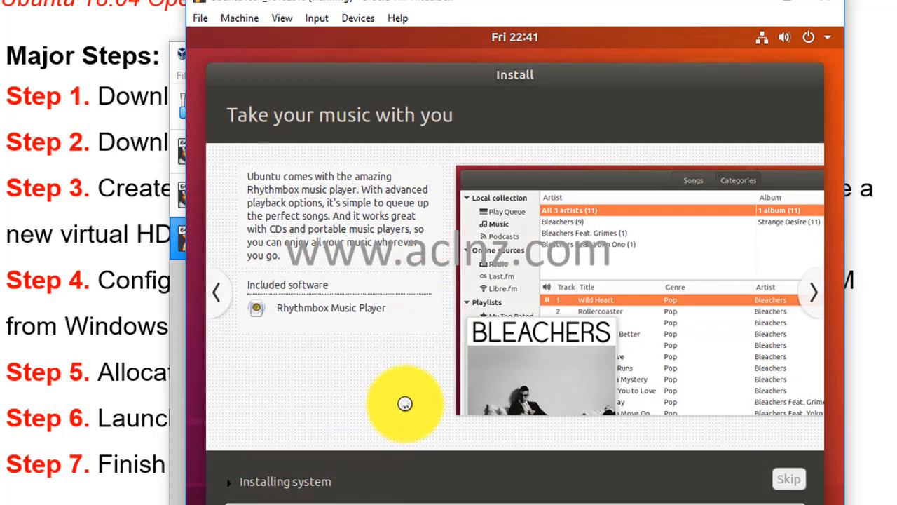
Step: Look at the installation log while the system installs, and restart the VM once installation completes, dismissing the mouse integration notice
{"action": "left_click", "coordinate": [286, 482]}
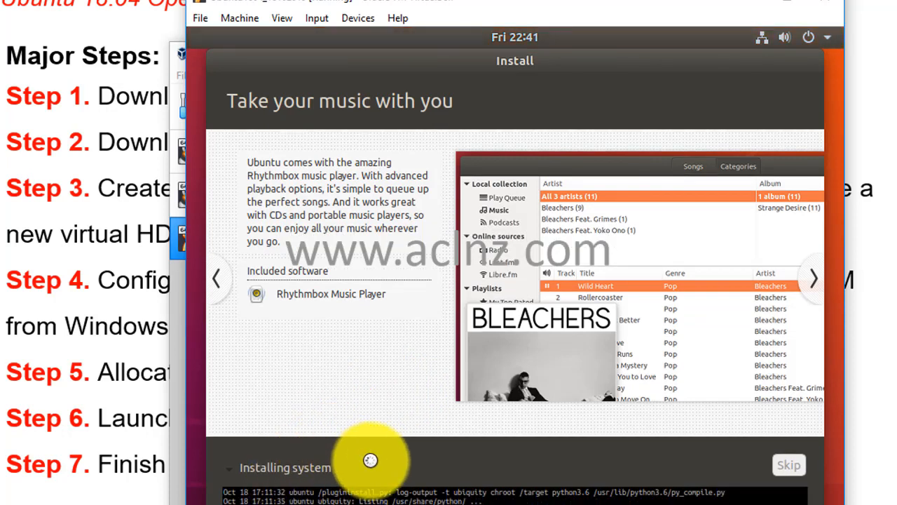
{"action": "left_click", "coordinate": [299, 469]}
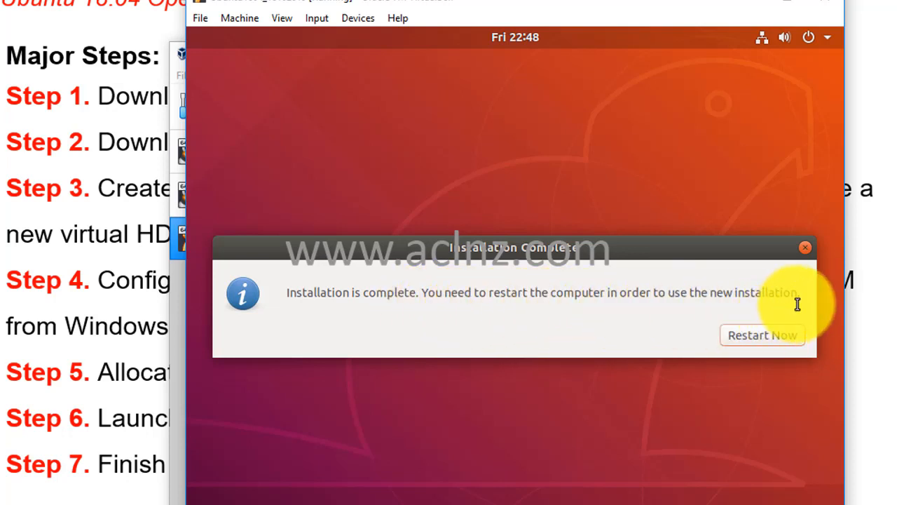
{"action": "left_click", "coordinate": [761, 337]}
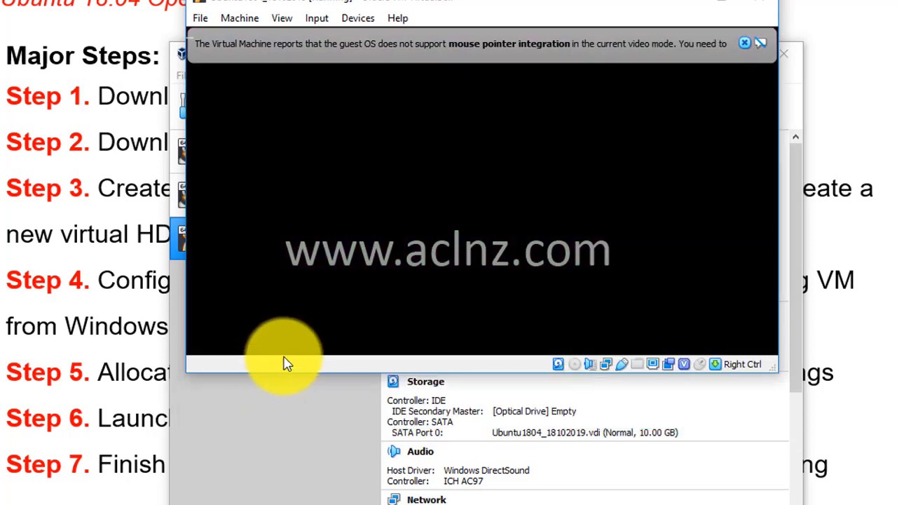
{"action": "left_click", "coordinate": [747, 45]}
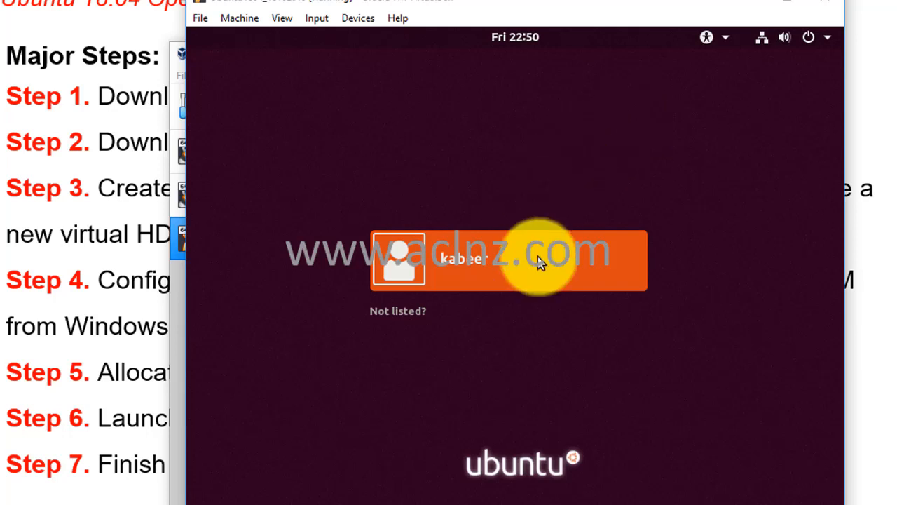
Step: Log in to Ubuntu as the newly created user with the account password
{"action": "left_click", "coordinate": [471, 266]}
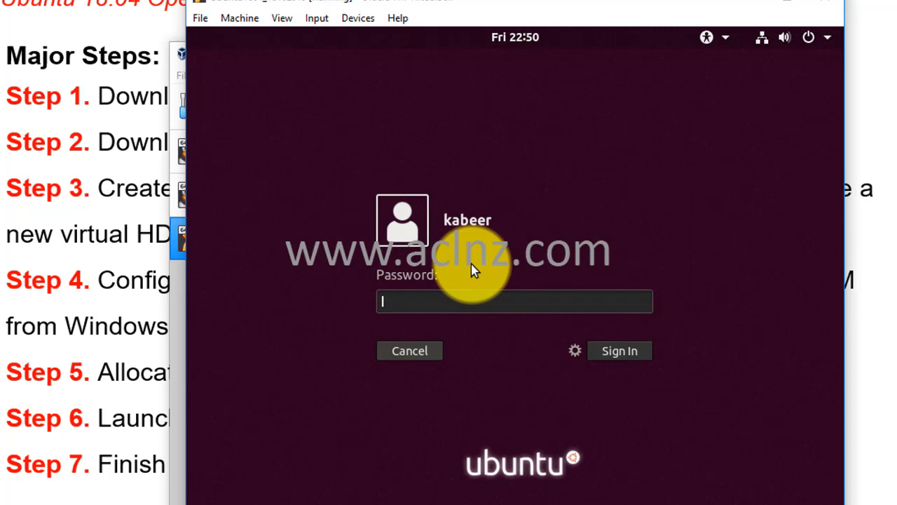
{"action": "type", "text": "•••••••"}
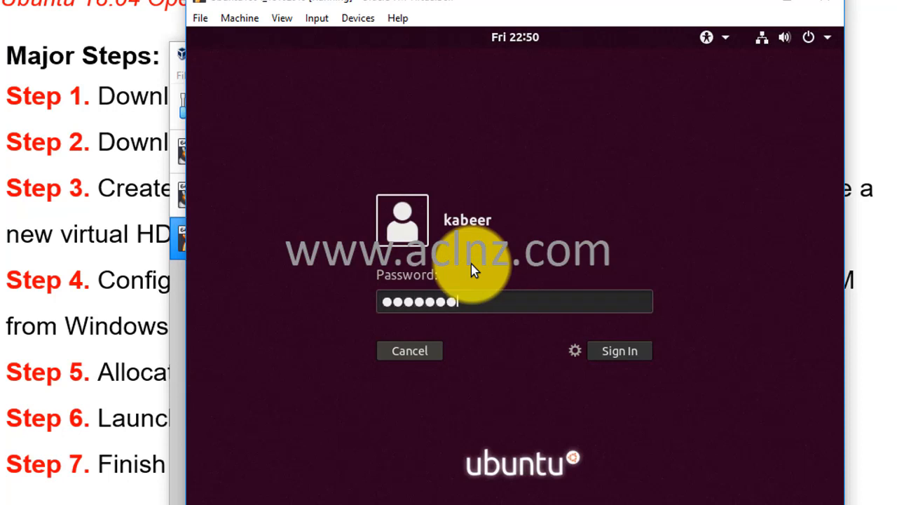
{"action": "type", "text": "••"}
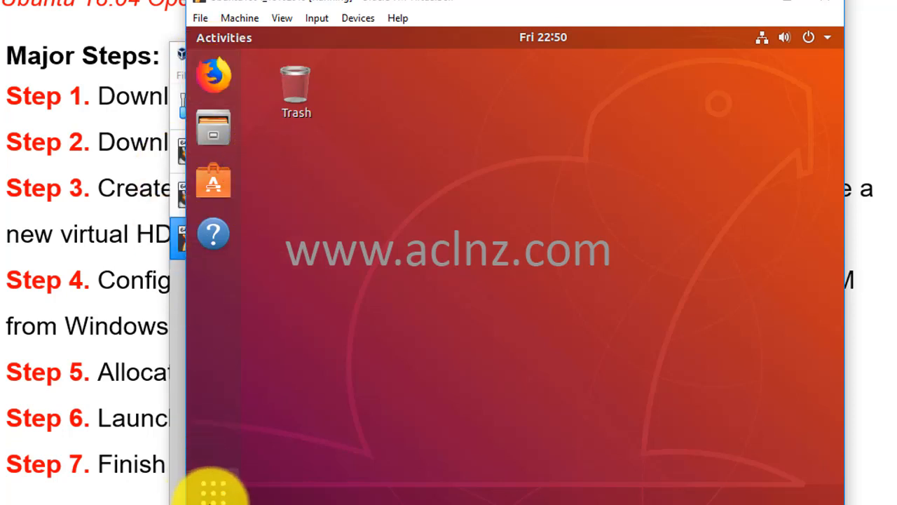
Step: Launch Terminal from the Ubuntu applications overview and bring its window in front of the What's new in Ubuntu screen
{"action": "left_click", "coordinate": [213, 497]}
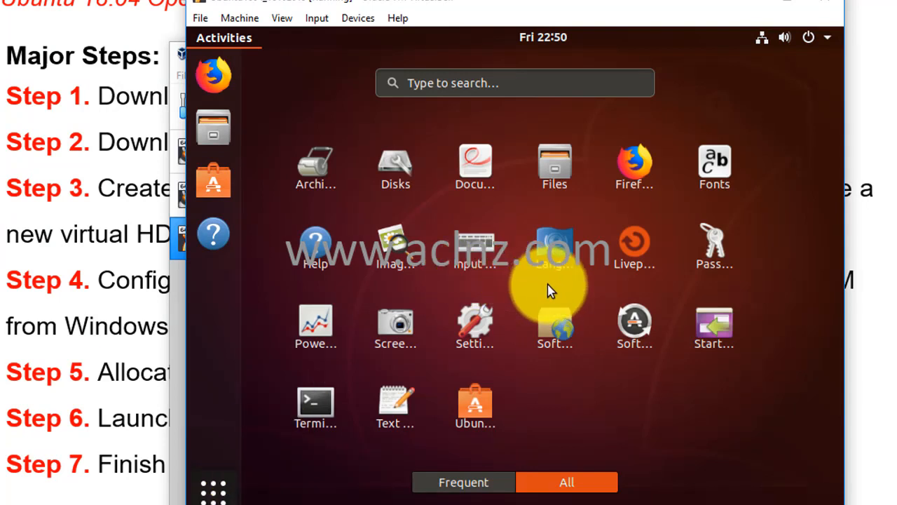
{"action": "left_click", "coordinate": [313, 408]}
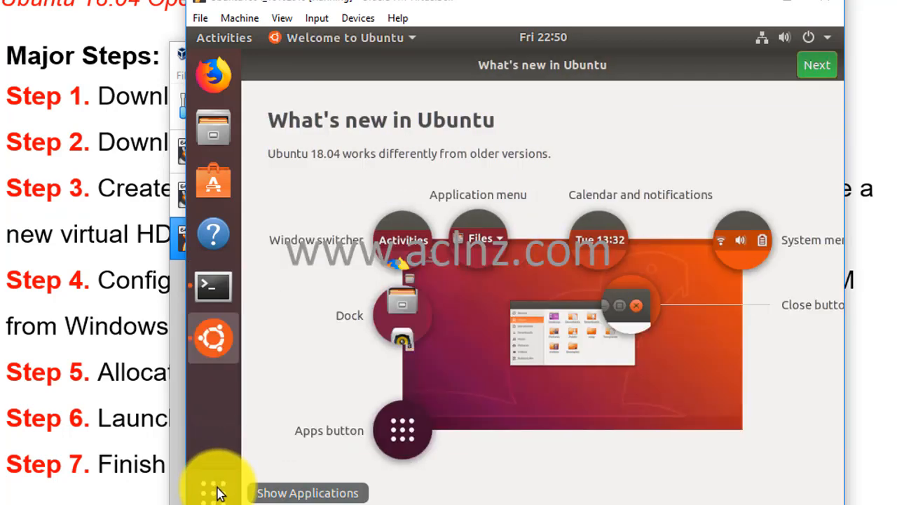
{"action": "left_click", "coordinate": [216, 490]}
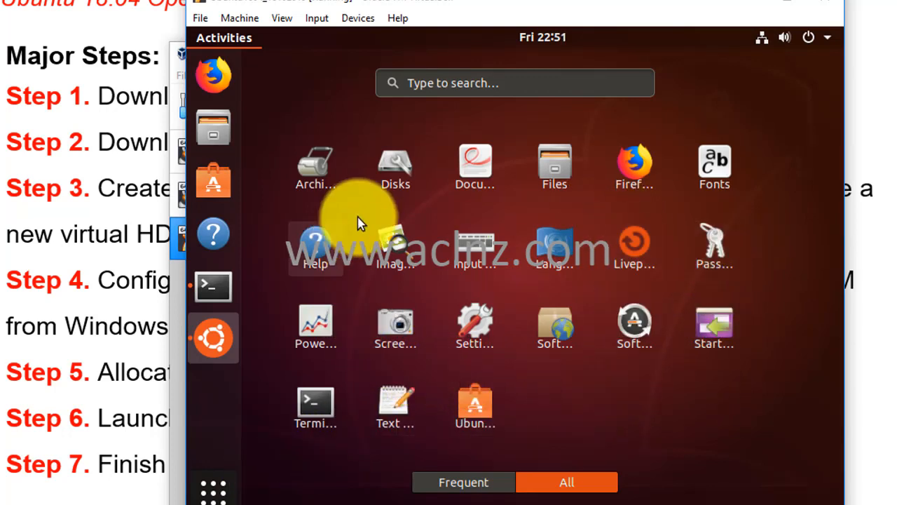
{"action": "left_click", "coordinate": [220, 494]}
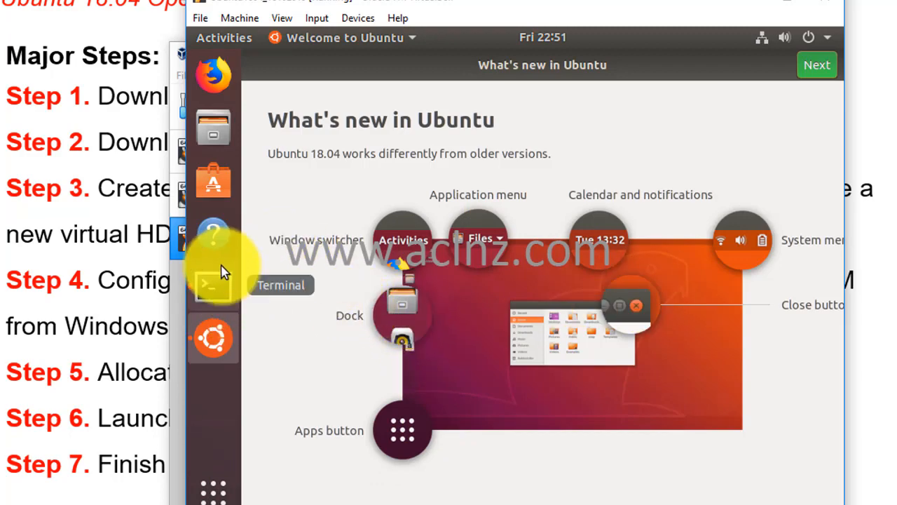
{"action": "left_click", "coordinate": [222, 290]}
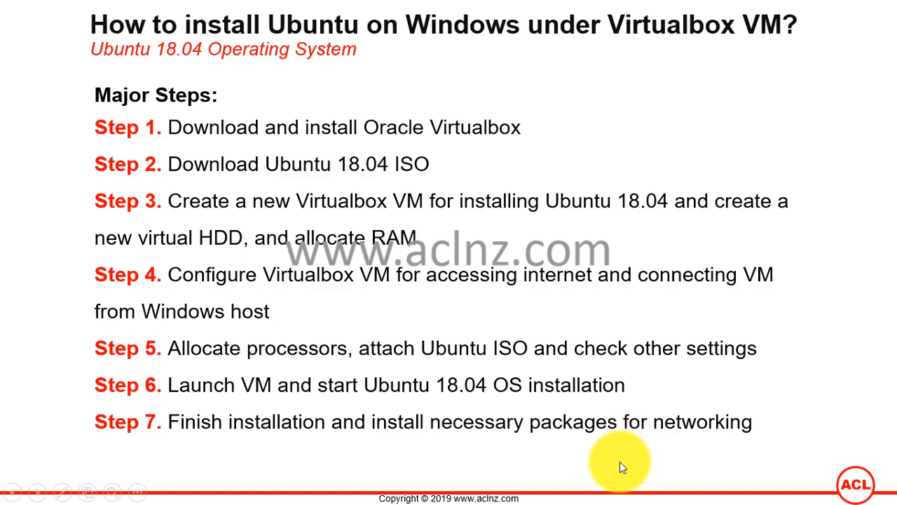
Step: Switch from the slides to the running Ubuntu1804_18102019 VM and run ifconfig in its terminal
{"action": "key", "text": "super"}
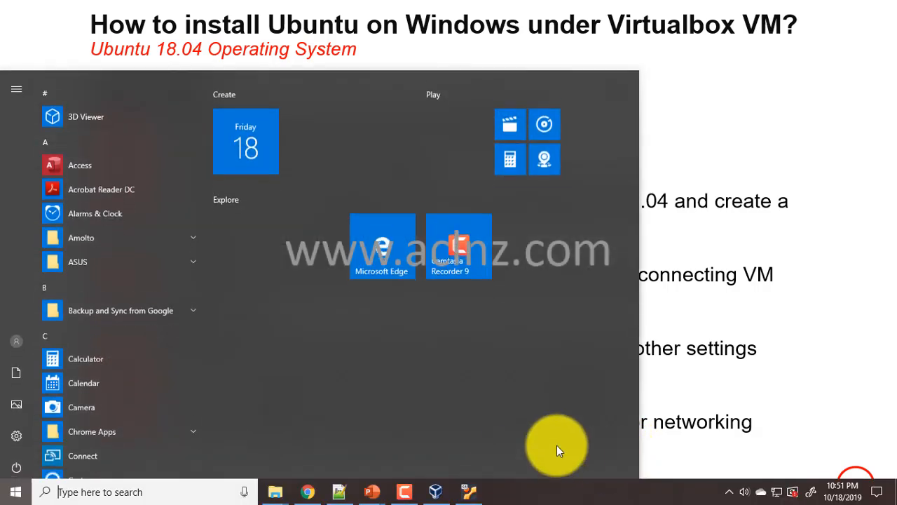
{"action": "left_click", "coordinate": [466, 490]}
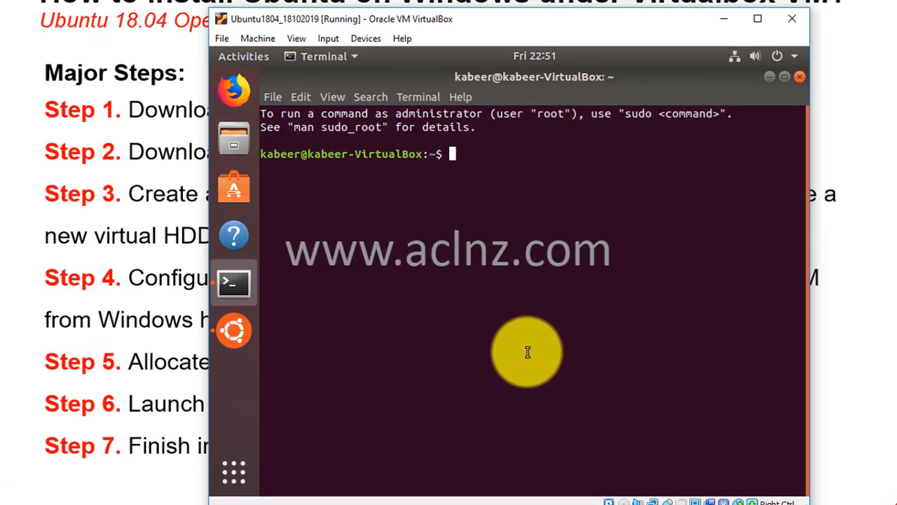
{"action": "type", "text": "ifconfig"}
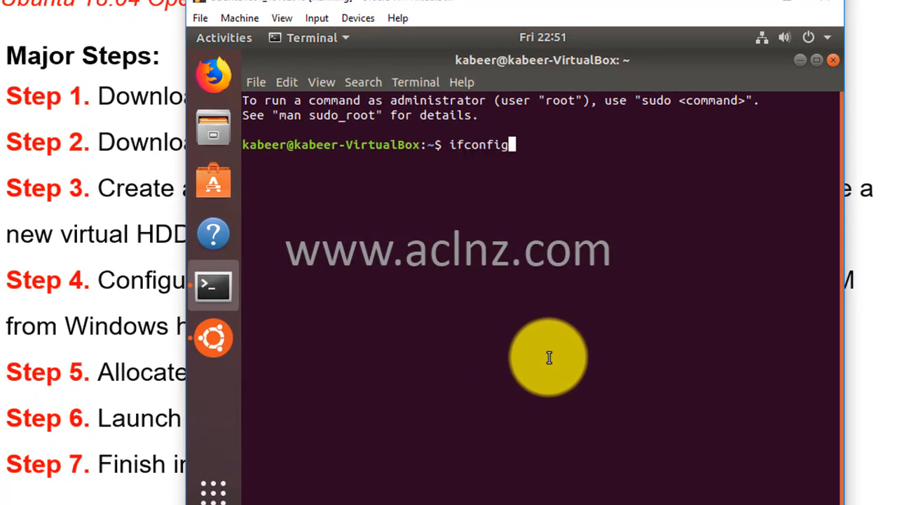
{"action": "key", "text": "Return"}
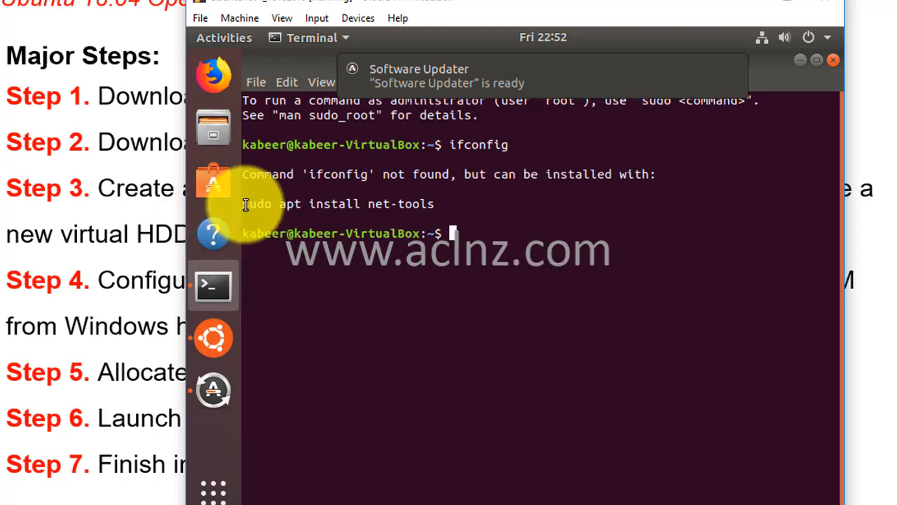
{"action": "left_click_drag", "start_coordinate": [243, 203], "coordinate": [434, 205]}
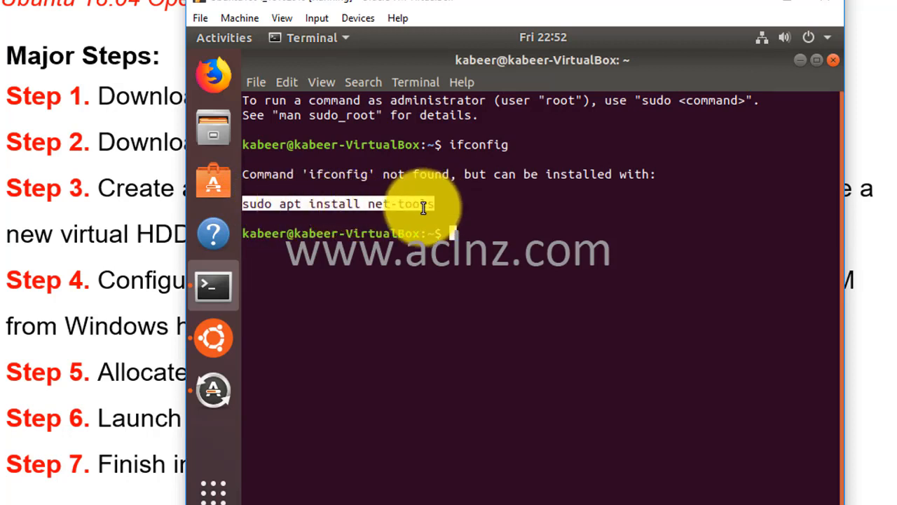
{"action": "right_click", "coordinate": [414, 205]}
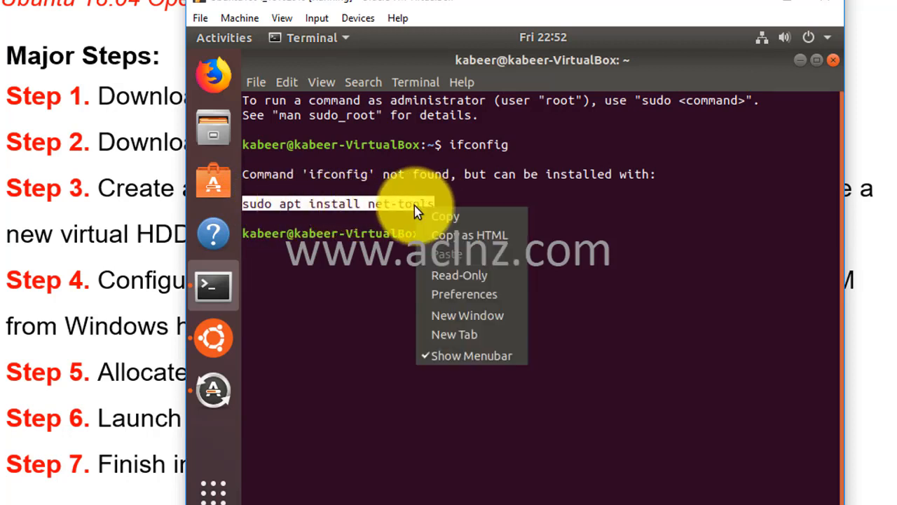
{"action": "left_click", "coordinate": [376, 244]}
{"action": "left_click", "coordinate": [484, 240]}
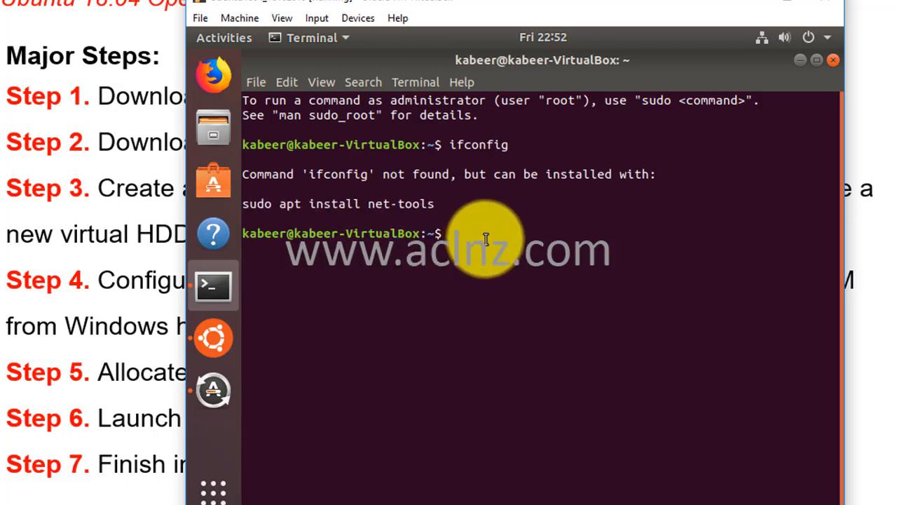
Step: Try to run ifconfig with administrator rights using sudo ifconfig, entering the account password for sudo
{"action": "type", "text": "sudo ifconfig"}
{"action": "key", "text": "Return"}
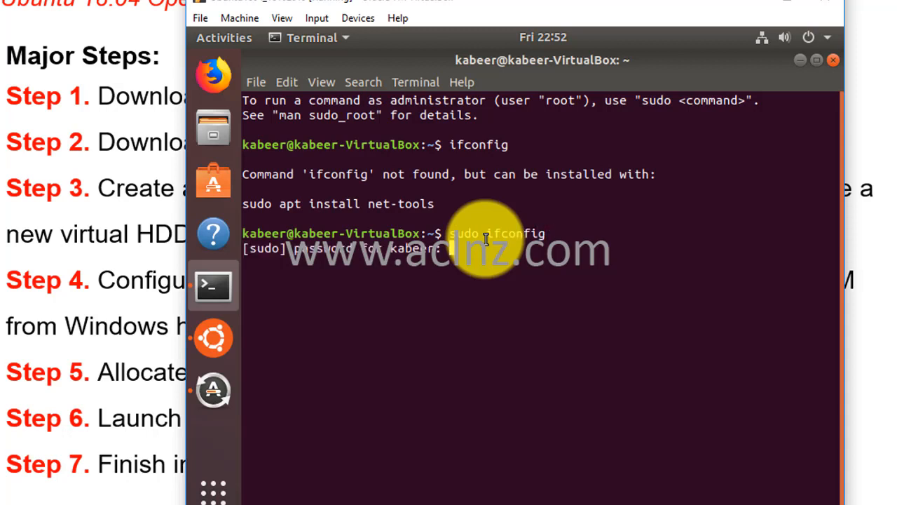
{"action": "key", "text": "Return"}
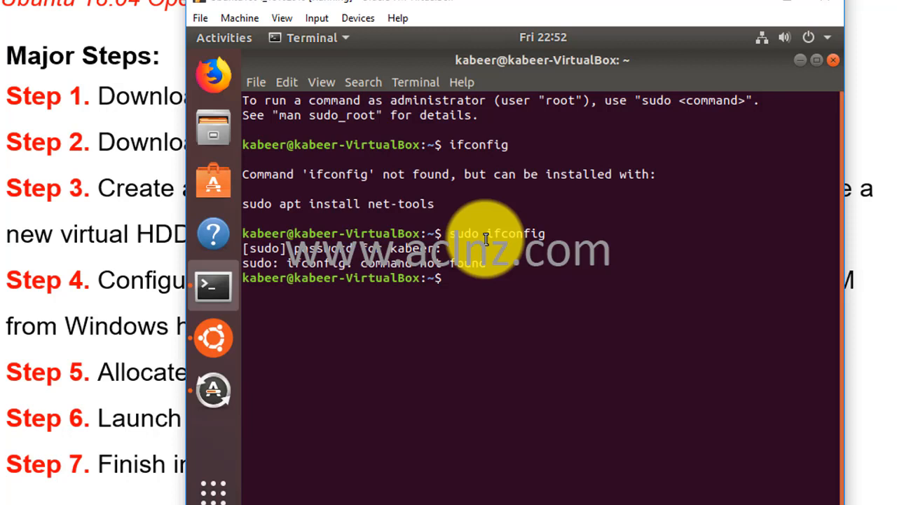
Step: Copy the suggested command sudo apt install net-tools from the terminal output and run it at the prompt
{"action": "left_click_drag", "start_coordinate": [245, 205], "coordinate": [433, 202]}
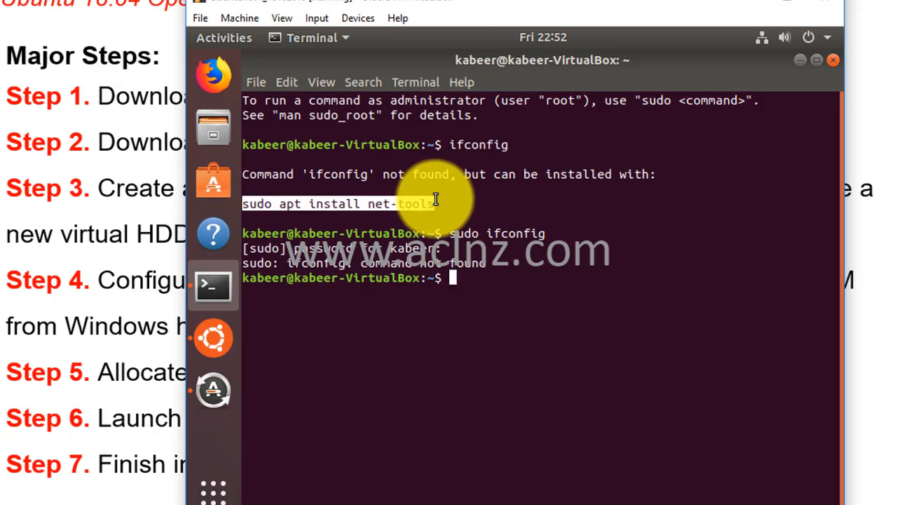
{"action": "right_click", "coordinate": [432, 202]}
{"action": "left_click", "coordinate": [448, 209]}
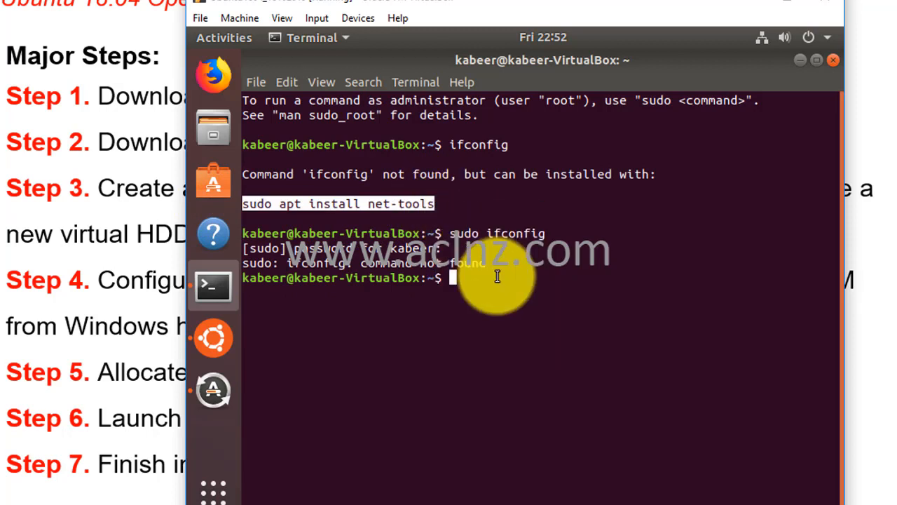
{"action": "right_click", "coordinate": [499, 277]}
{"action": "left_click", "coordinate": [525, 326]}
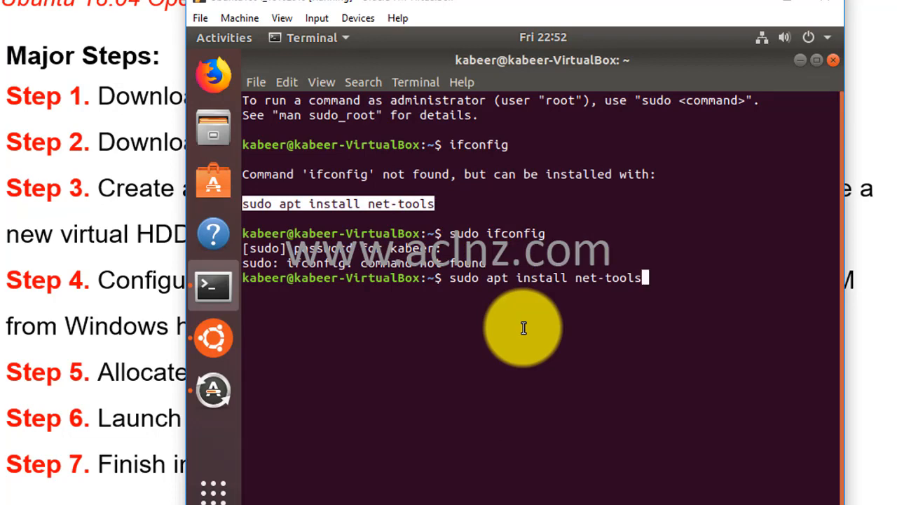
{"action": "key", "text": "Return"}
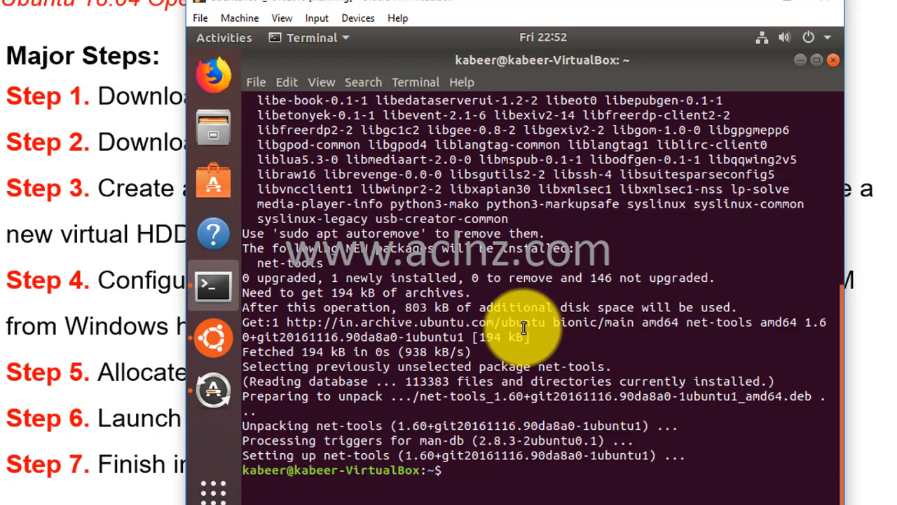
Step: Recall the plain ifconfig command from the terminal history and run it again
{"action": "key", "text": "Up"}
{"action": "key", "text": "Up"}
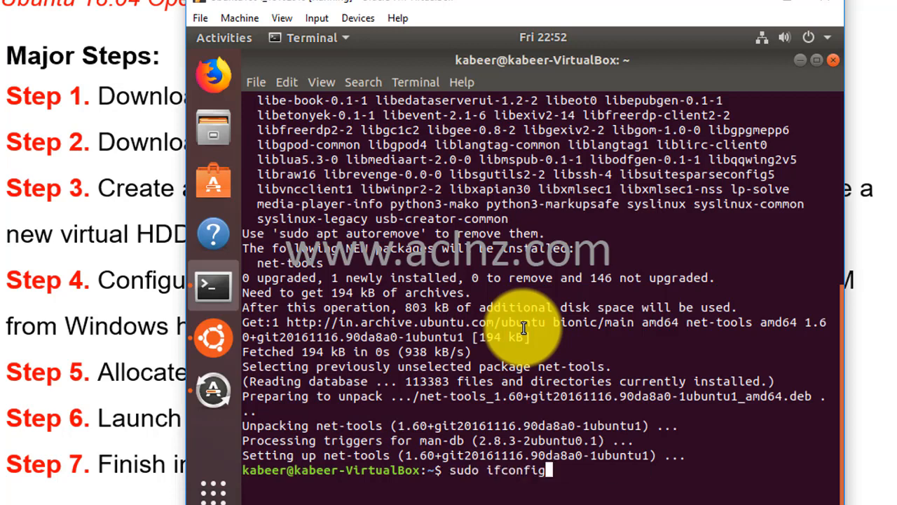
{"action": "key", "text": "Up"}
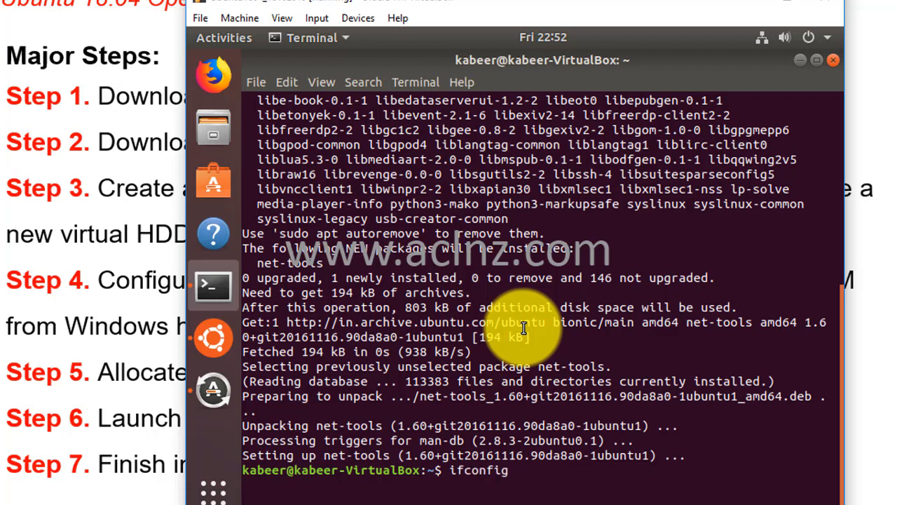
{"action": "key", "text": "Return"}
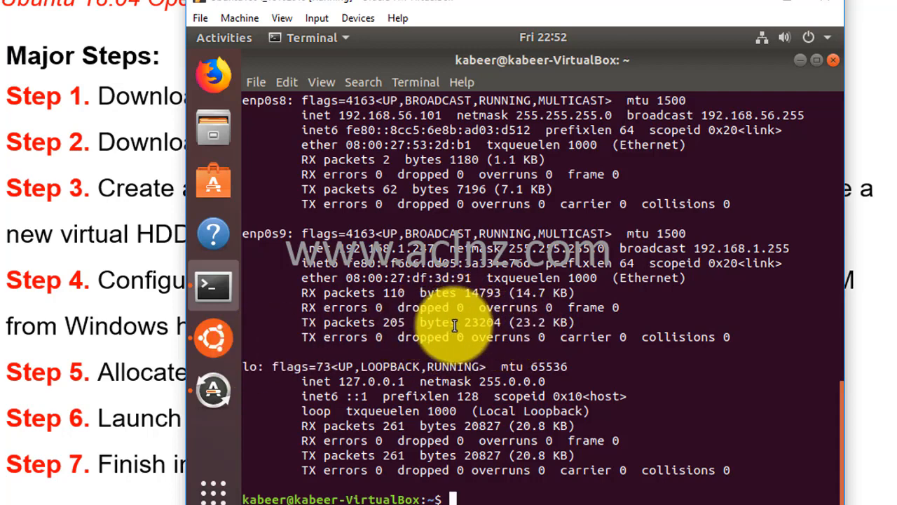
Step: Examine the inet addresses of enp0s3, enp0s8 and enp0s9 in the ifconfig output, and return to the presentation slide
{"action": "scroll", "coordinate": [421, 293], "scroll_direction": "up", "scroll_amount": 1}
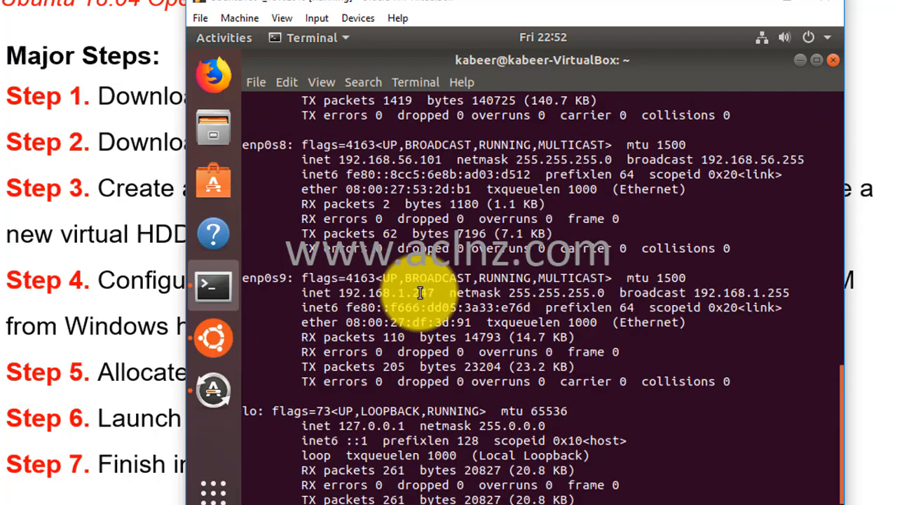
{"action": "scroll", "coordinate": [419, 293], "scroll_direction": "up", "scroll_amount": 3}
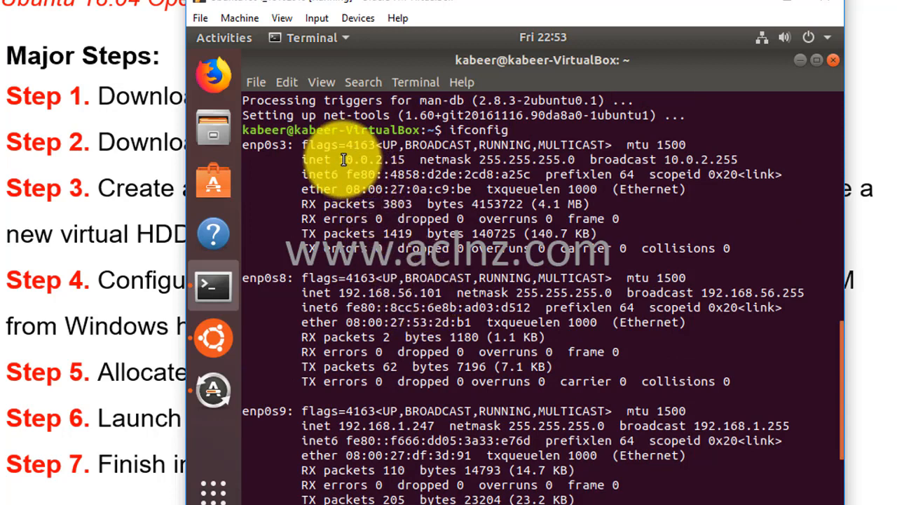
{"action": "left_click_drag", "start_coordinate": [339, 159], "coordinate": [404, 163]}
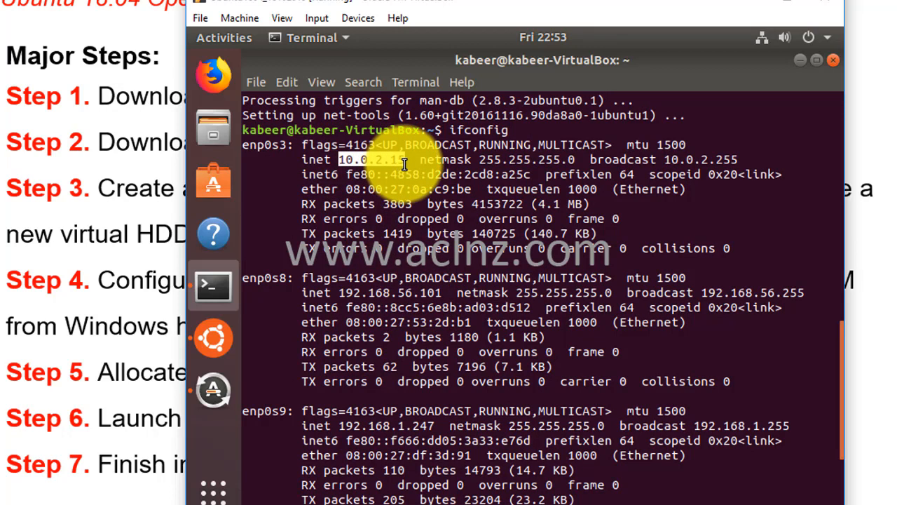
{"action": "left_click_drag", "start_coordinate": [339, 292], "coordinate": [444, 292]}
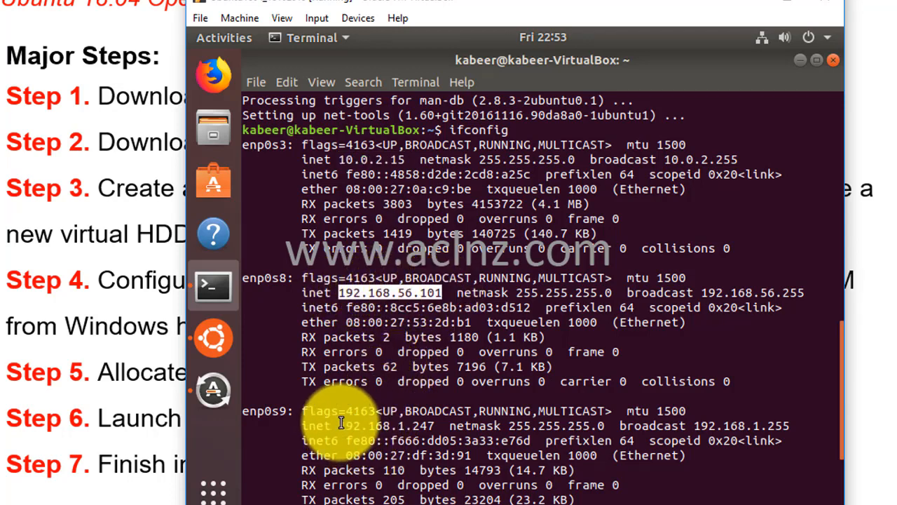
{"action": "left_click_drag", "start_coordinate": [339, 425], "coordinate": [445, 421]}
{"action": "scroll", "coordinate": [445, 420], "scroll_direction": "down", "scroll_amount": 3}
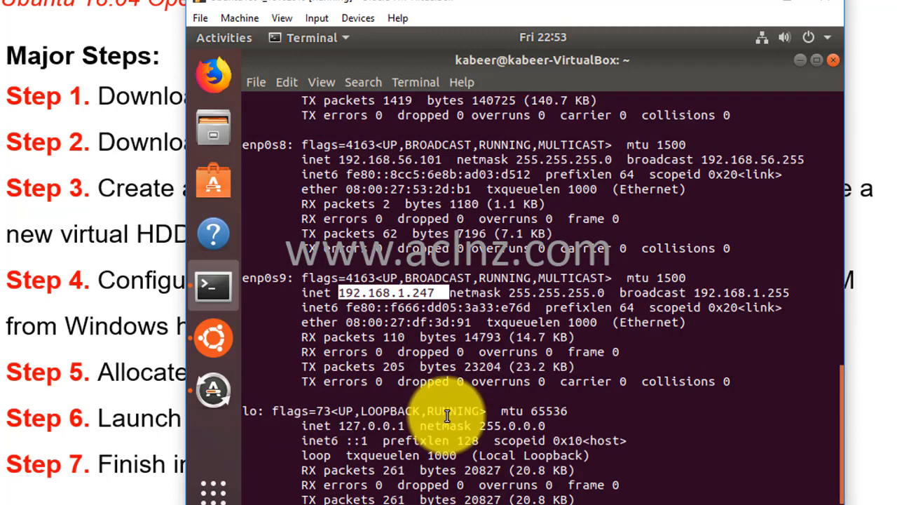
{"action": "scroll", "coordinate": [442, 416], "scroll_direction": "down", "scroll_amount": 1}
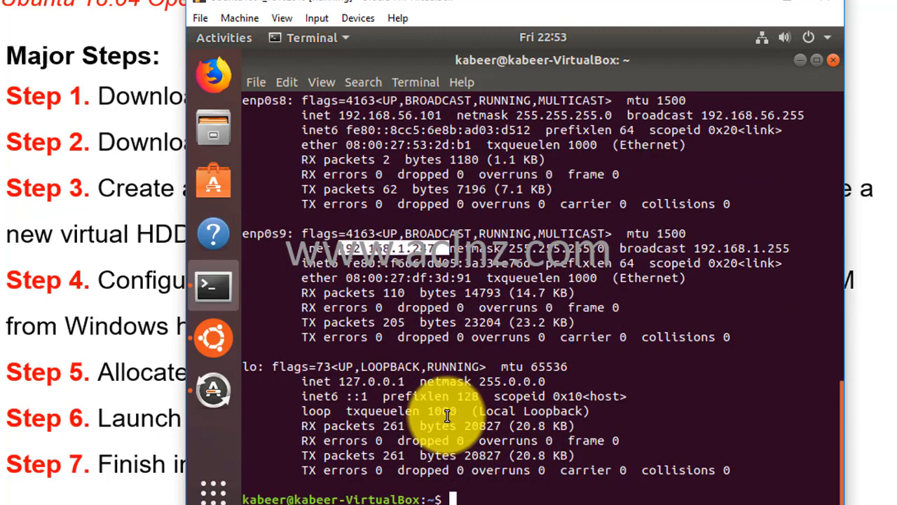
{"action": "left_click", "coordinate": [520, 489]}
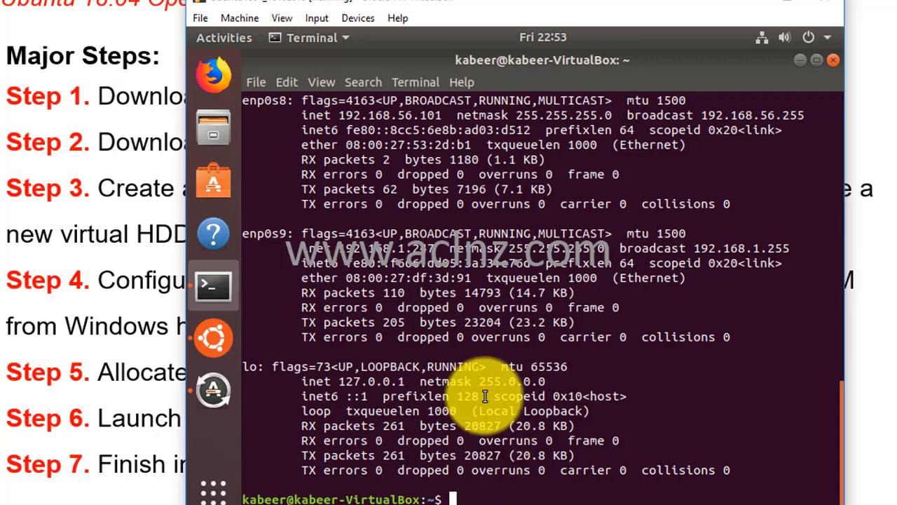
{"action": "scroll", "coordinate": [486, 397], "scroll_direction": "up", "scroll_amount": 3}
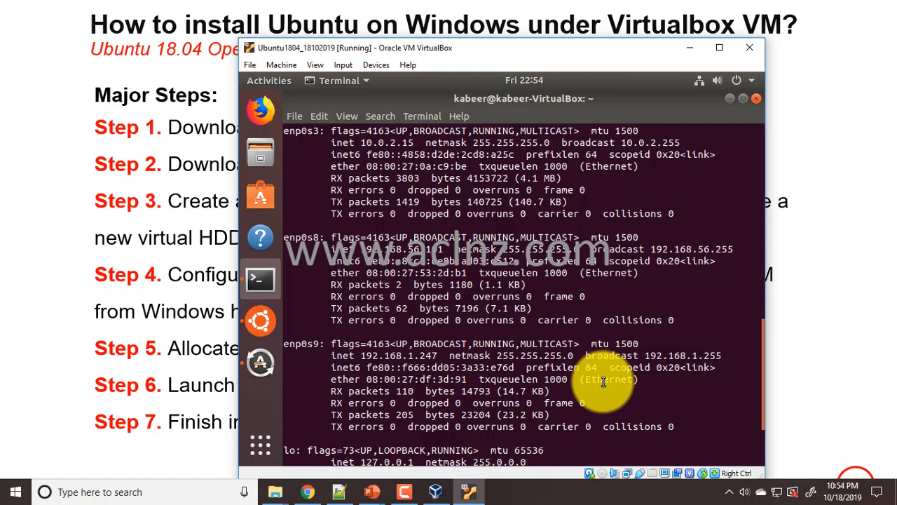
{"action": "left_click", "coordinate": [62, 280]}
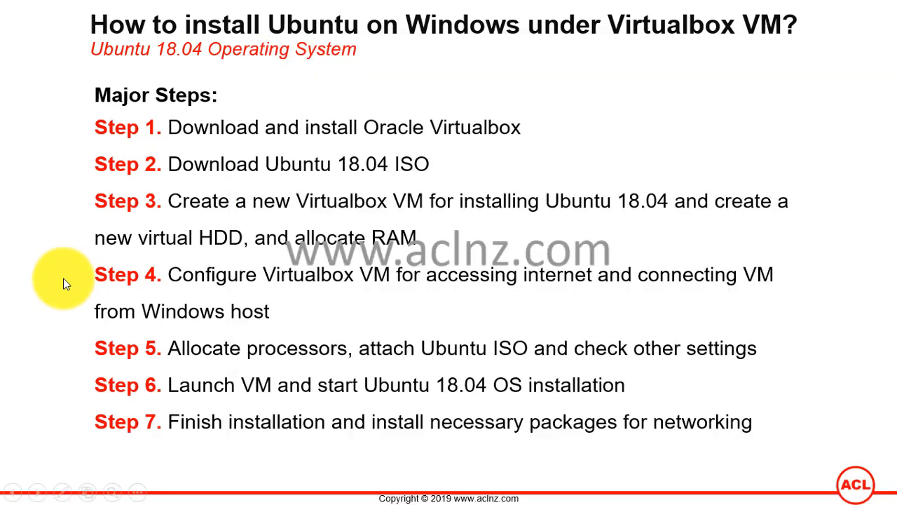